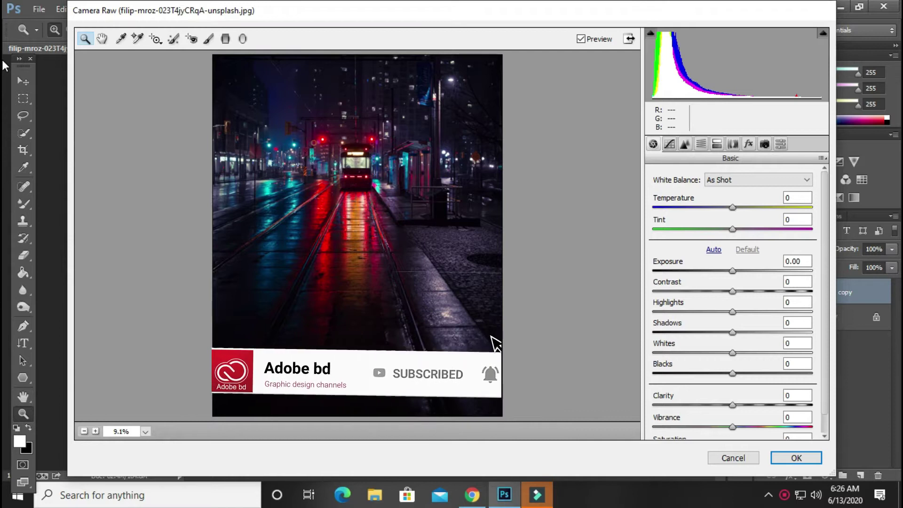
# Step: Set the photo's Temperature to -16, Exposure to +0.10 and Contrast to -3 in the Camera Raw filter
pyautogui.moveTo(732, 207); pyautogui.dragTo(721, 210)
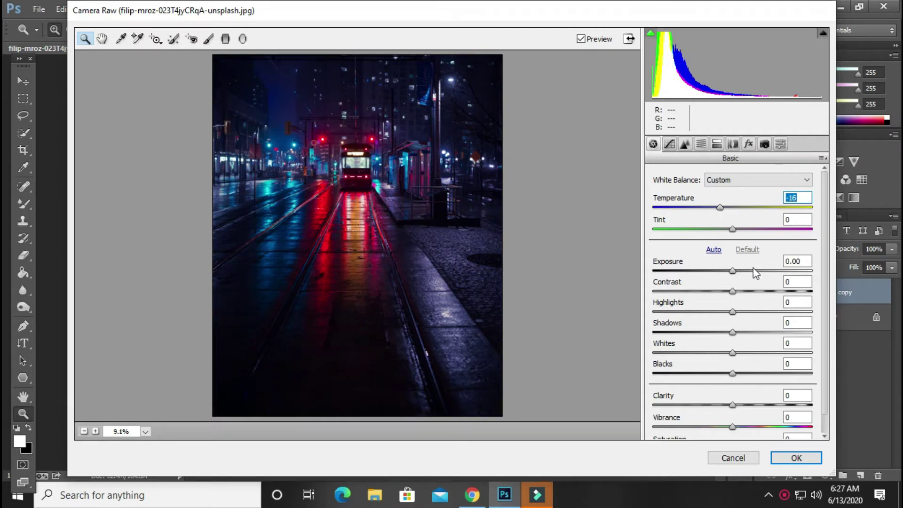
pyautogui.moveTo(734, 269); pyautogui.dragTo(733, 263)
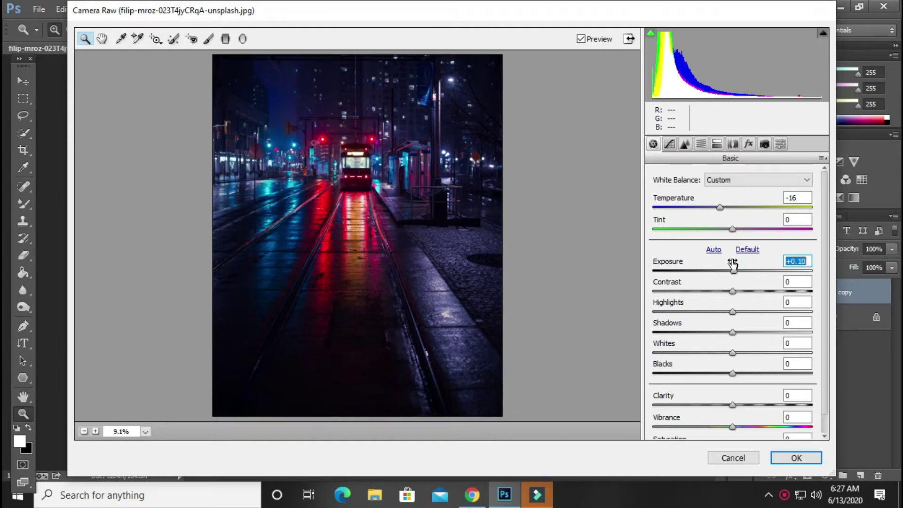
pyautogui.moveTo(732, 285); pyautogui.dragTo(732, 287)
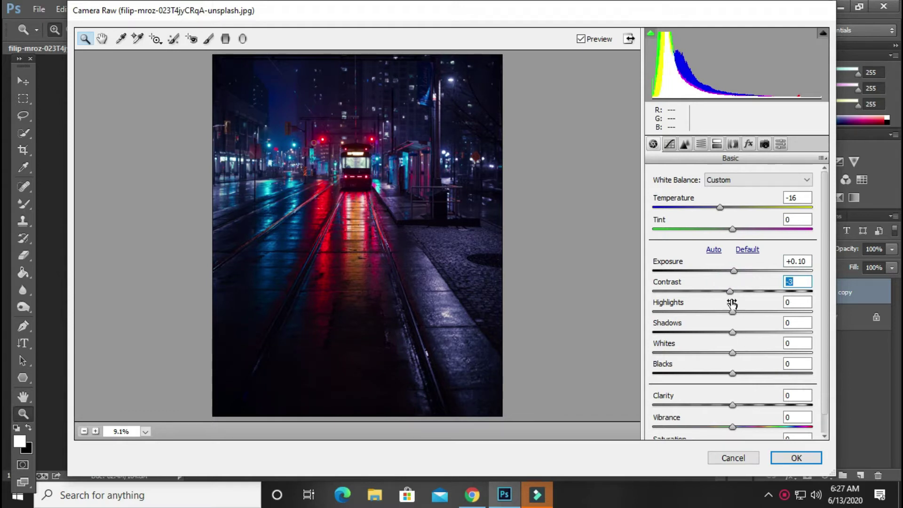
# Step: Adjust the photo's tonal range with Highlights +49, Shadows -28, Whites +75 and Blacks +60
pyautogui.moveTo(731, 305); pyautogui.dragTo(762, 308)
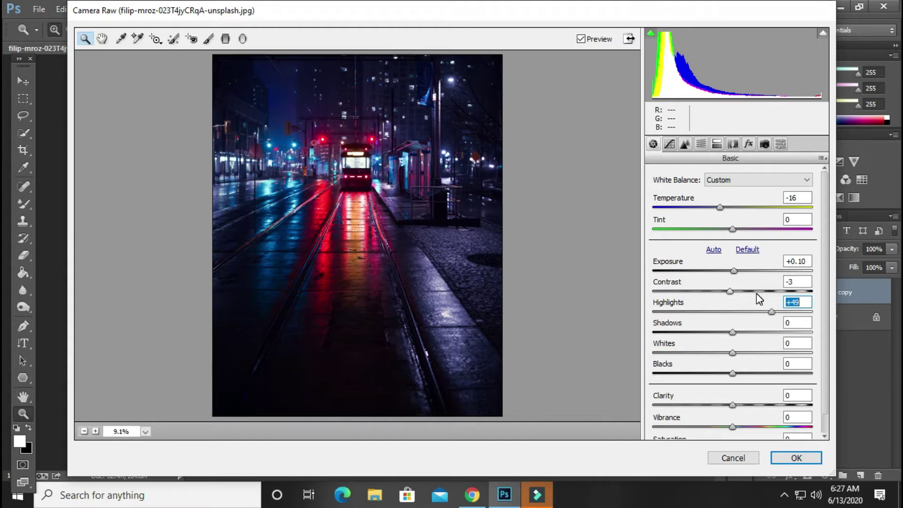
pyautogui.moveTo(732, 335); pyautogui.dragTo(710, 344)
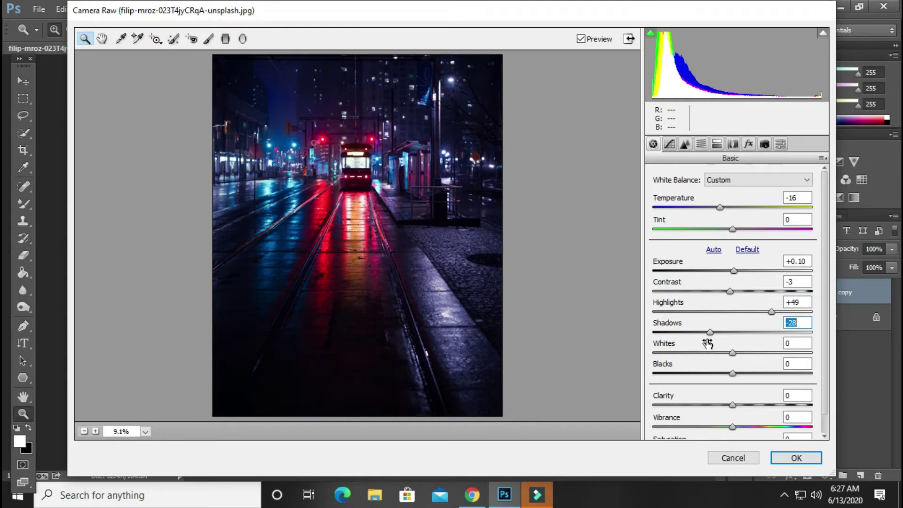
pyautogui.moveTo(733, 353); pyautogui.dragTo(792, 361)
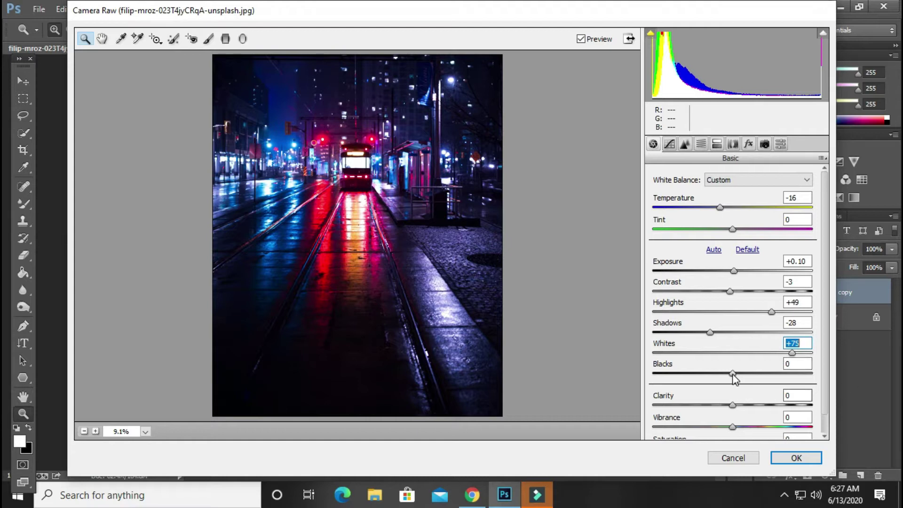
pyautogui.moveTo(752, 377); pyautogui.dragTo(784, 377)
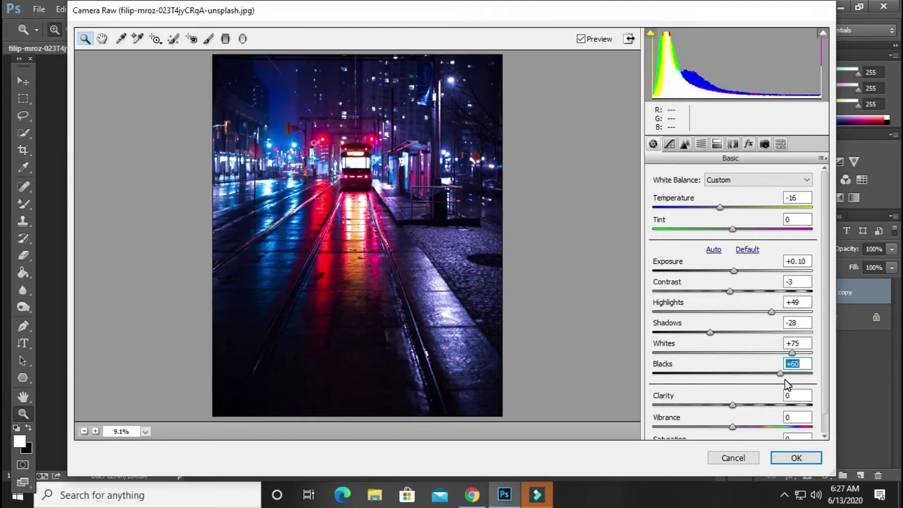
# Step: Set Clarity to +60 and Vibrance to +30, and apply the Camera Raw adjustments to the layer
pyautogui.click(733, 405)
pyautogui.moveTo(773, 414); pyautogui.dragTo(785, 414)
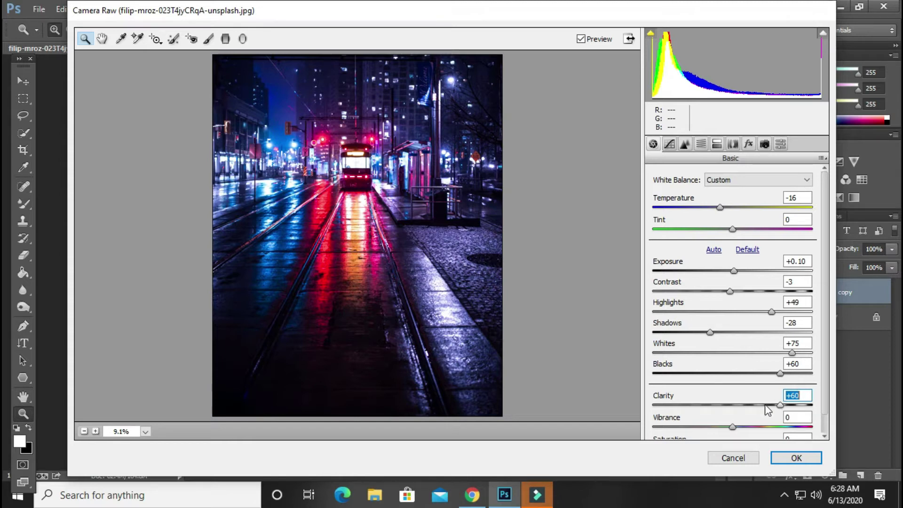
pyautogui.scroll(-1, 732, 395)
pyautogui.moveTo(736, 406); pyautogui.dragTo(755, 408)
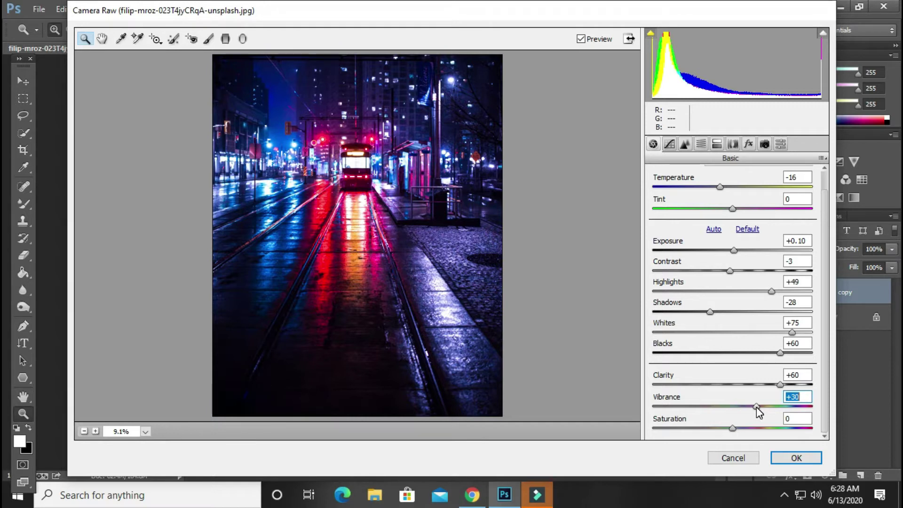
pyautogui.click(795, 457)
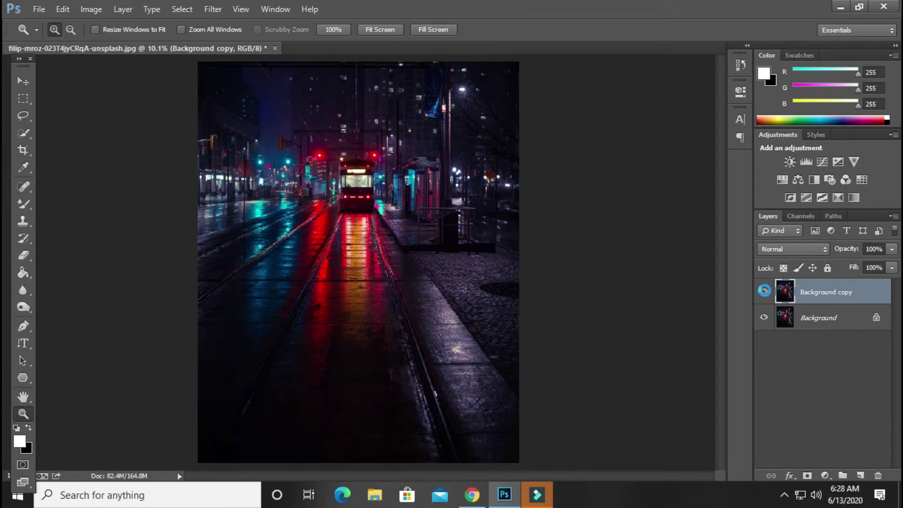
# Step: Compare the edited photo with the original by repeatedly hiding and showing the Background copy layer
pyautogui.click(766, 294)
pyautogui.click(766, 294)
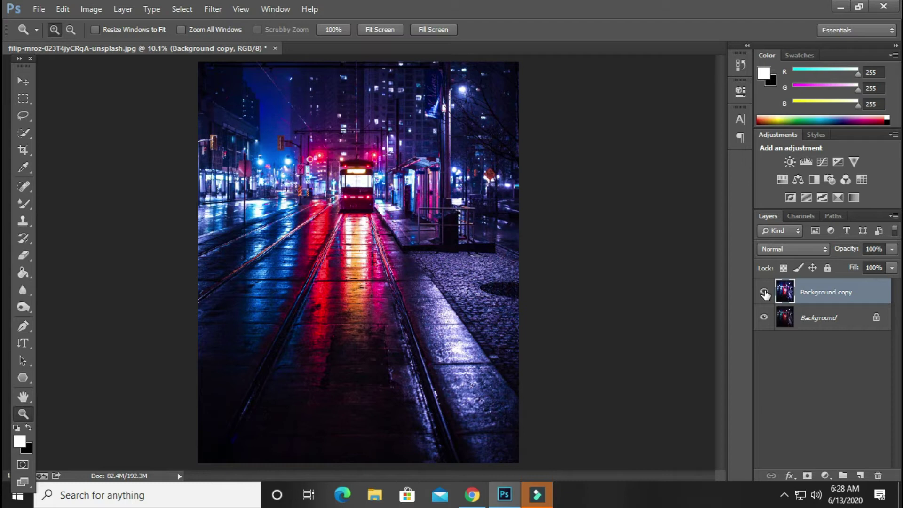
pyautogui.click(765, 293)
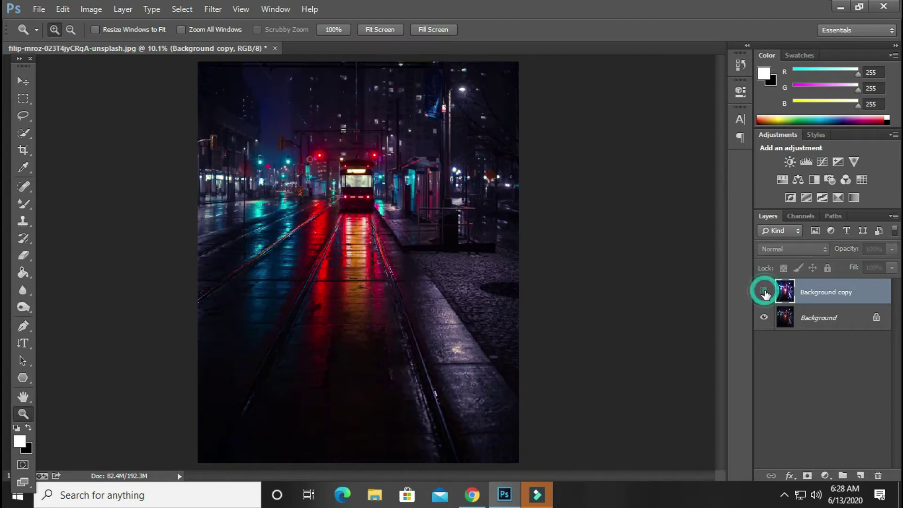
pyautogui.click(765, 293)
pyautogui.click(764, 293)
pyautogui.click(764, 293)
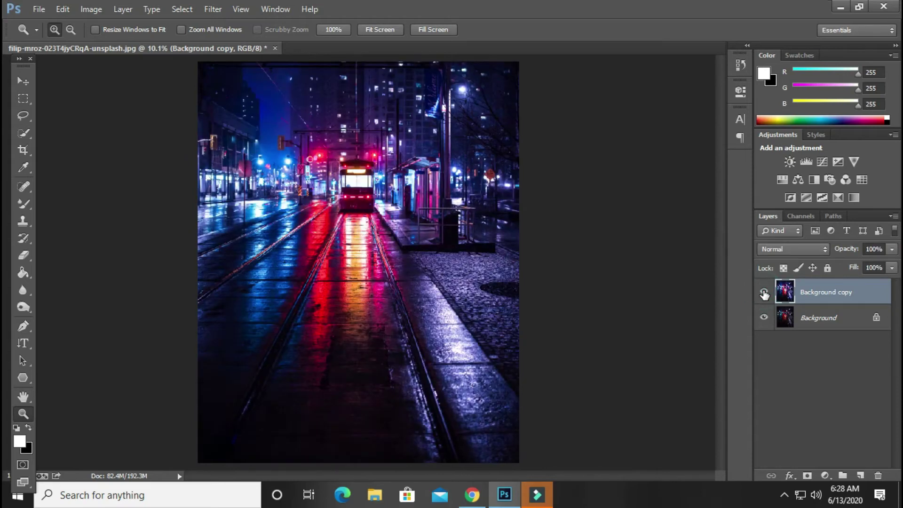
pyautogui.click(764, 294)
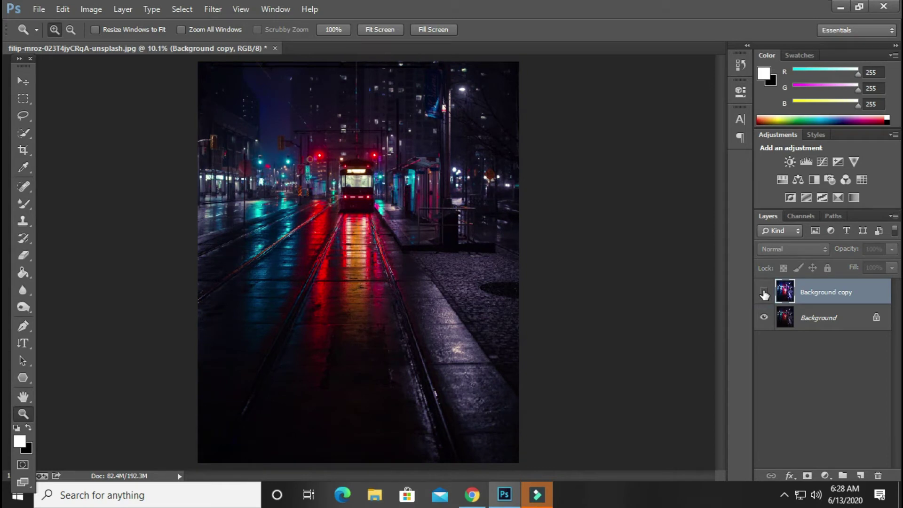
pyautogui.click(764, 293)
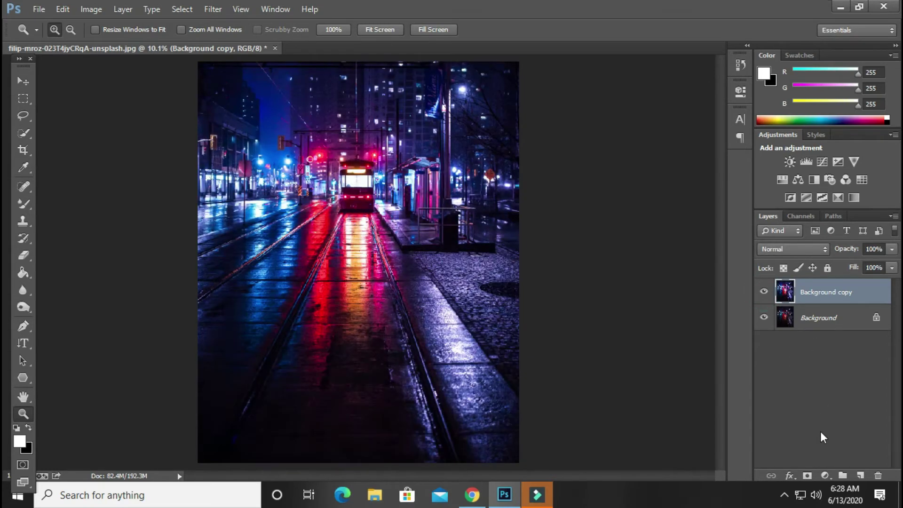
# Step: Add a Selective Color adjustment layer and set its Reds to Cyan -24% and Yellow -50%
pyautogui.click(825, 476)
pyautogui.click(827, 464)
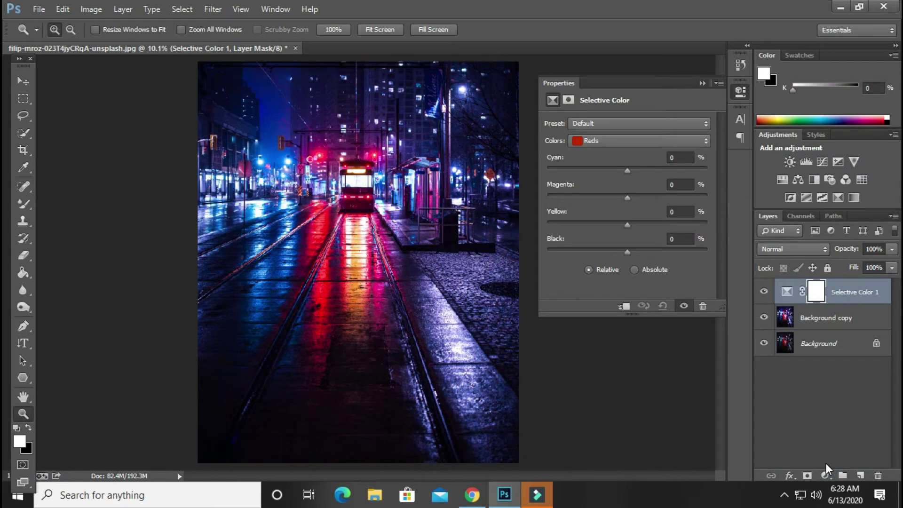
pyautogui.click(597, 140)
pyautogui.click(597, 140)
pyautogui.moveTo(626, 164); pyautogui.dragTo(618, 168)
pyautogui.moveTo(608, 168); pyautogui.dragTo(609, 168)
pyautogui.moveTo(610, 221); pyautogui.dragTo(588, 223)
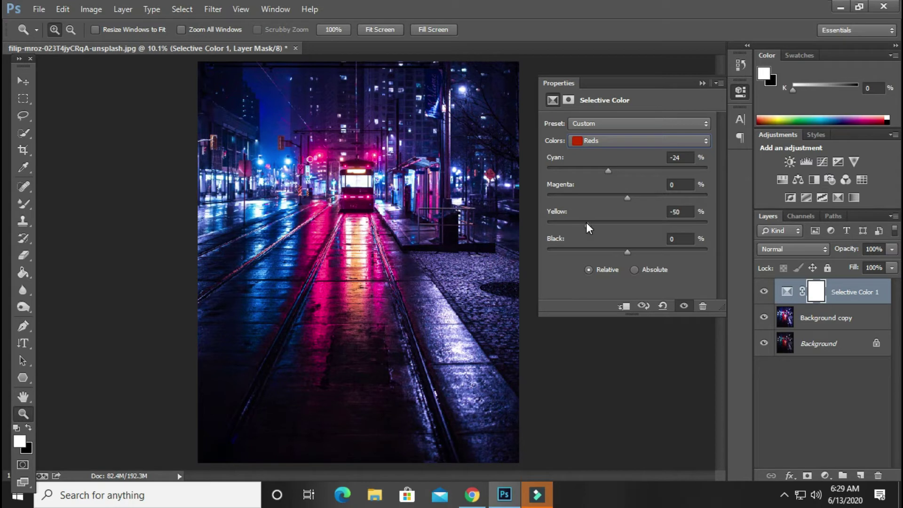
# Step: Set the Cyans of the Selective Color adjustment to Cyan +74% and Black -30%
pyautogui.click(582, 141)
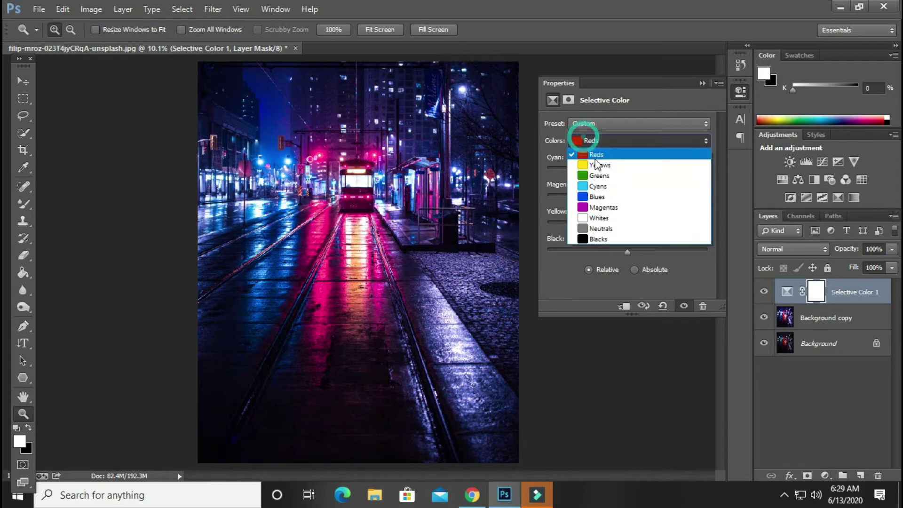
pyautogui.click(608, 181)
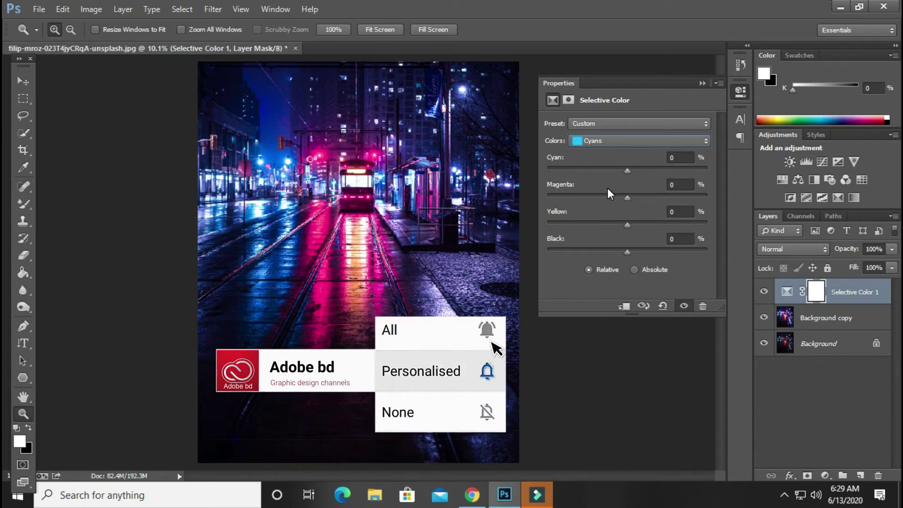
pyautogui.moveTo(667, 168); pyautogui.dragTo(684, 172)
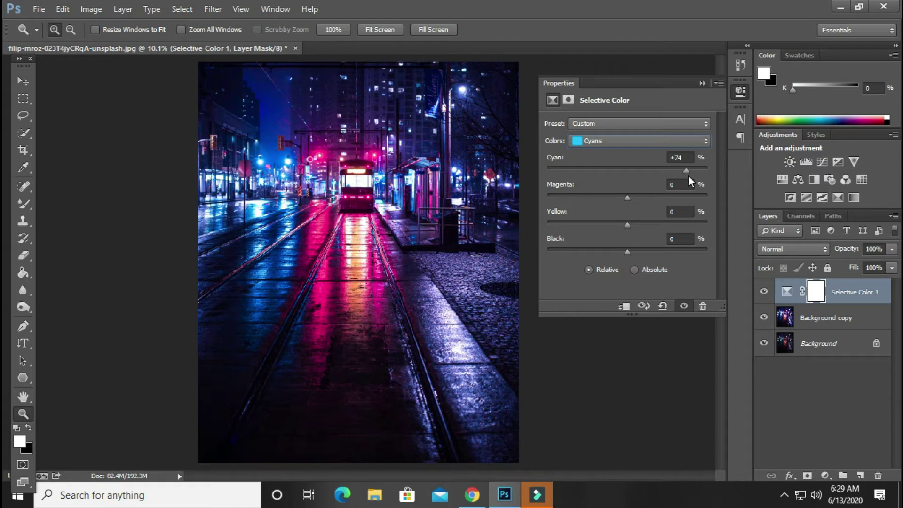
pyautogui.moveTo(624, 250); pyautogui.dragTo(610, 251)
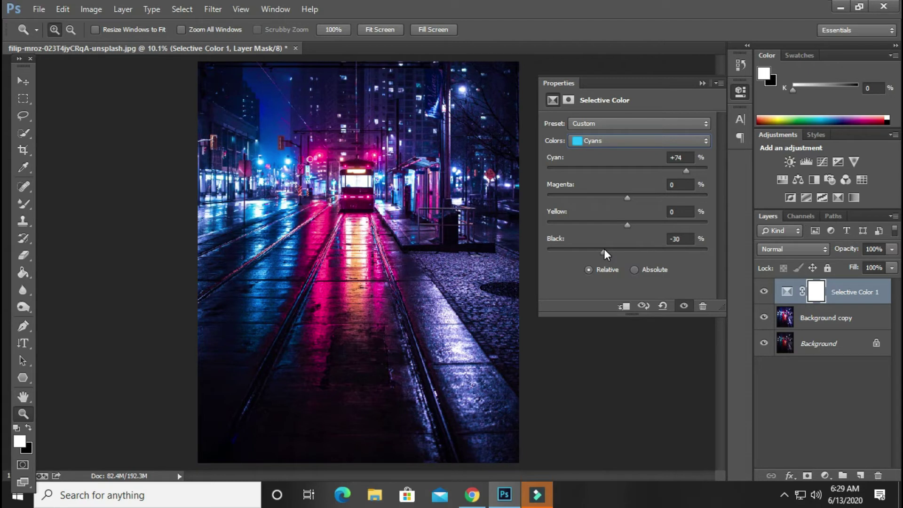
# Step: Set Black to -36% for the Blues of the Selective Color adjustment
pyautogui.click(630, 140)
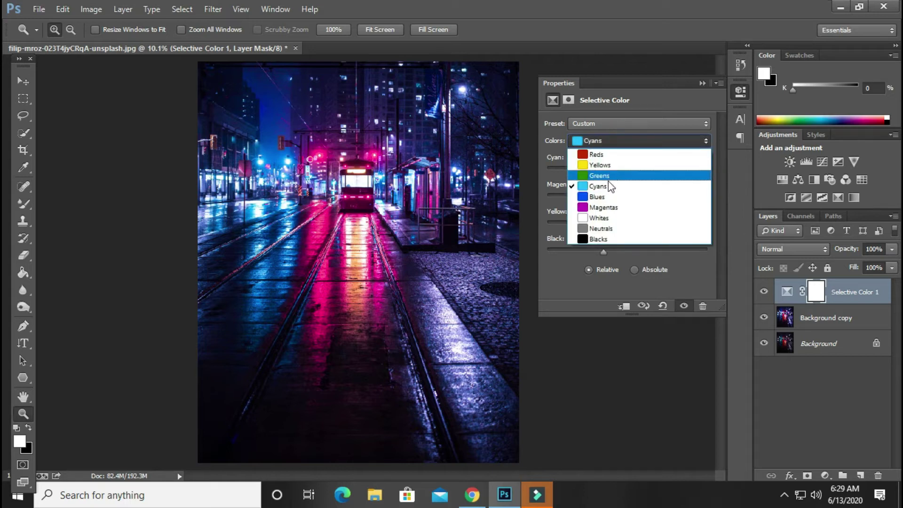
pyautogui.click(605, 196)
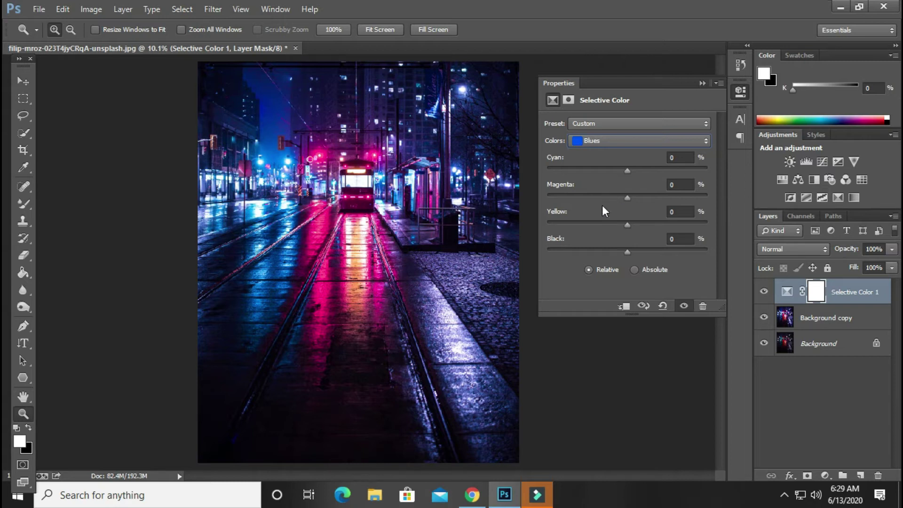
pyautogui.click(605, 247)
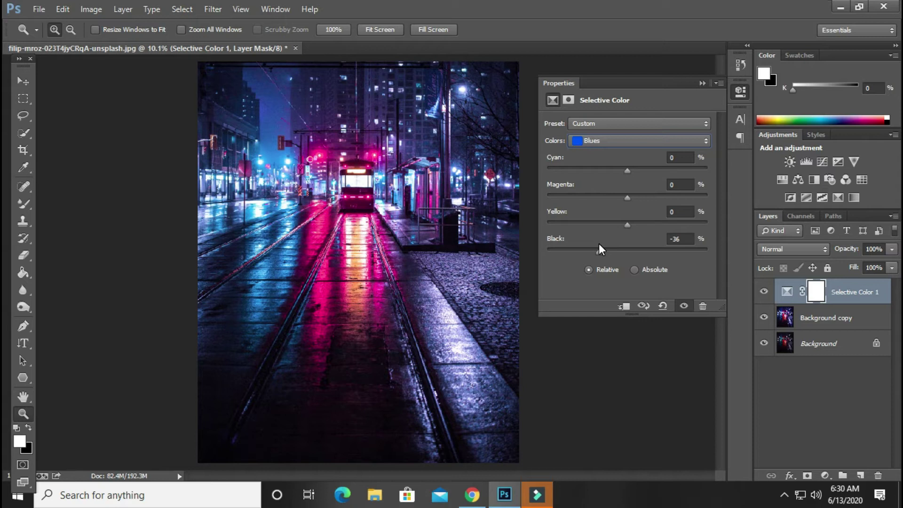
# Step: Set the Selective Color Neutrals to Cyan +11% and Yellow -29%, and compare the image with that layer hidden and shown
pyautogui.click(605, 139)
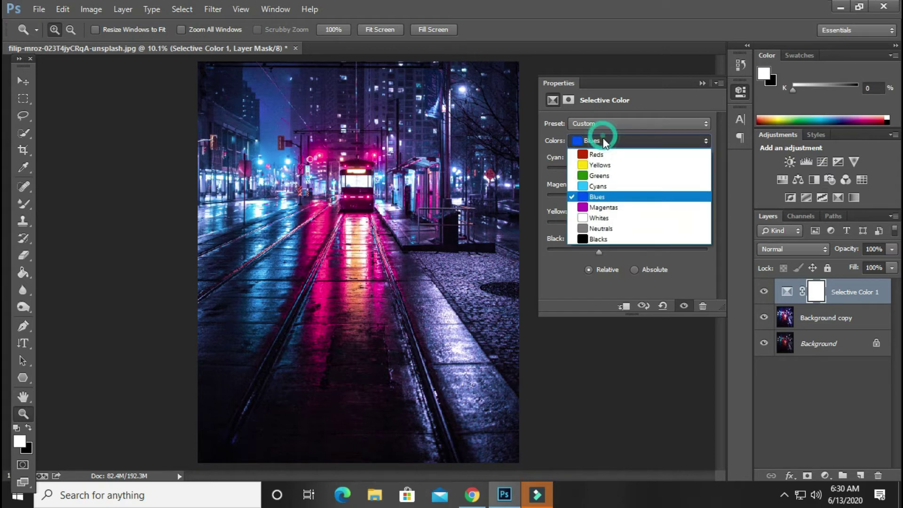
pyautogui.click(607, 229)
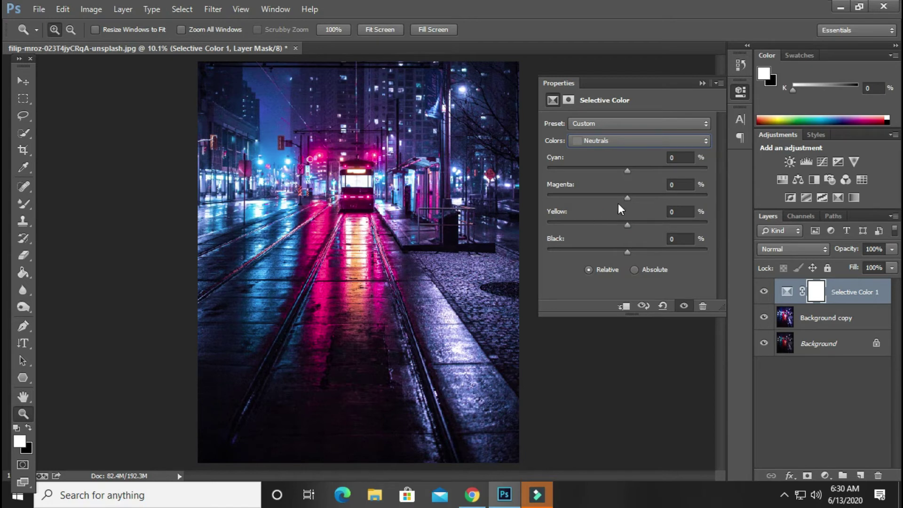
pyautogui.moveTo(629, 174); pyautogui.dragTo(636, 179)
pyautogui.moveTo(612, 225); pyautogui.dragTo(610, 226)
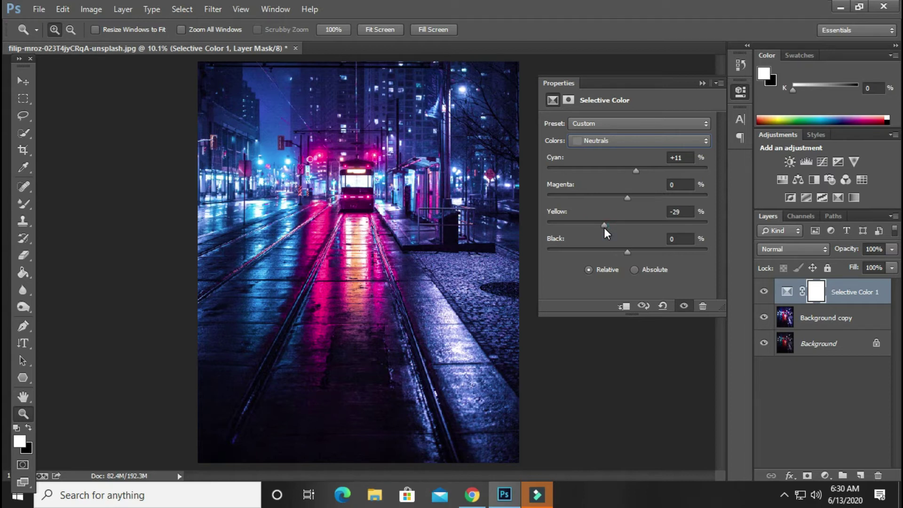
pyautogui.click(702, 82)
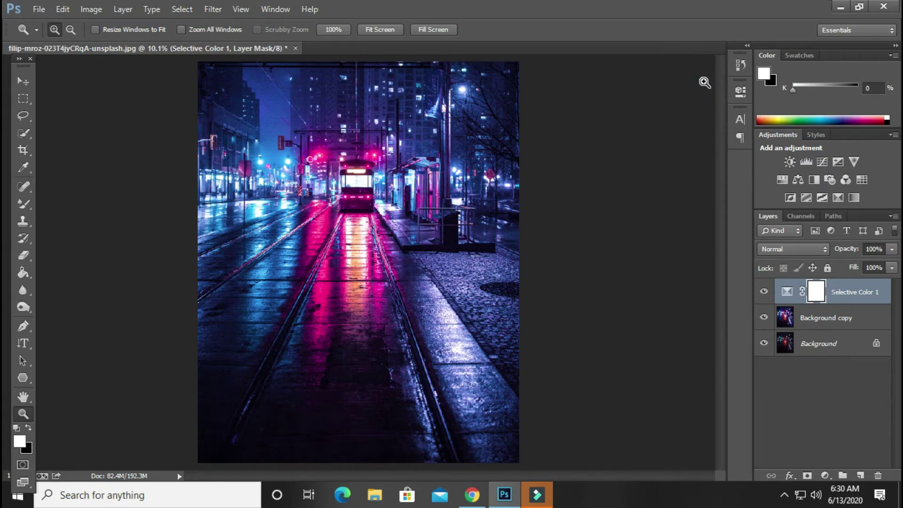
pyautogui.click(764, 292)
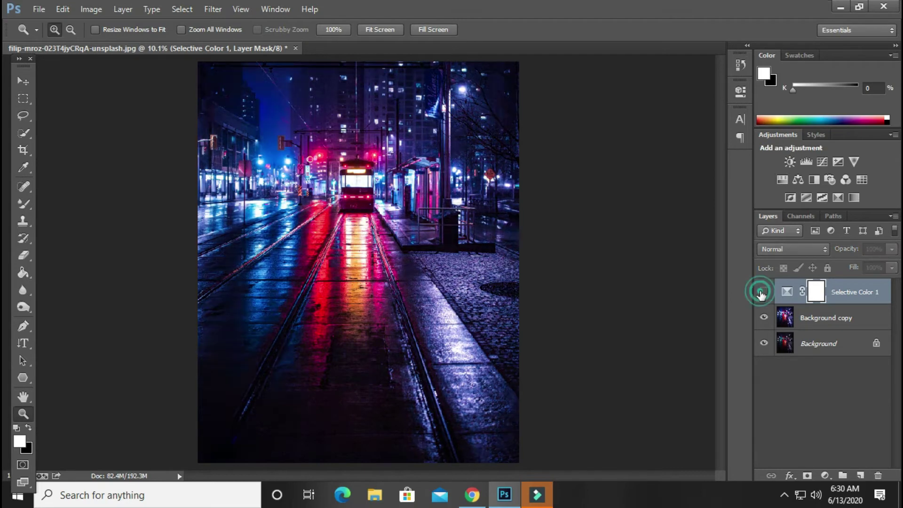
pyautogui.click(763, 292)
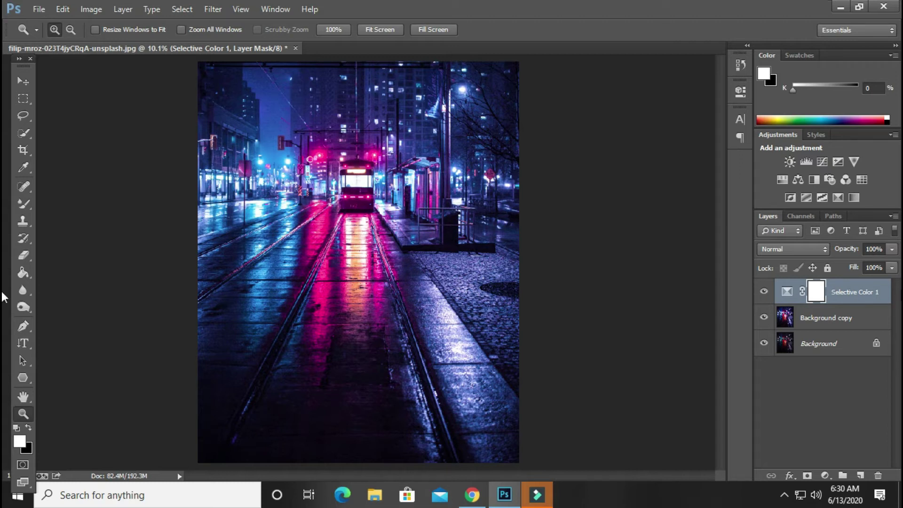
# Step: Add an Exposure adjustment layer above the Selective Color layer with Exposure set to 1.10
pyautogui.click(824, 475)
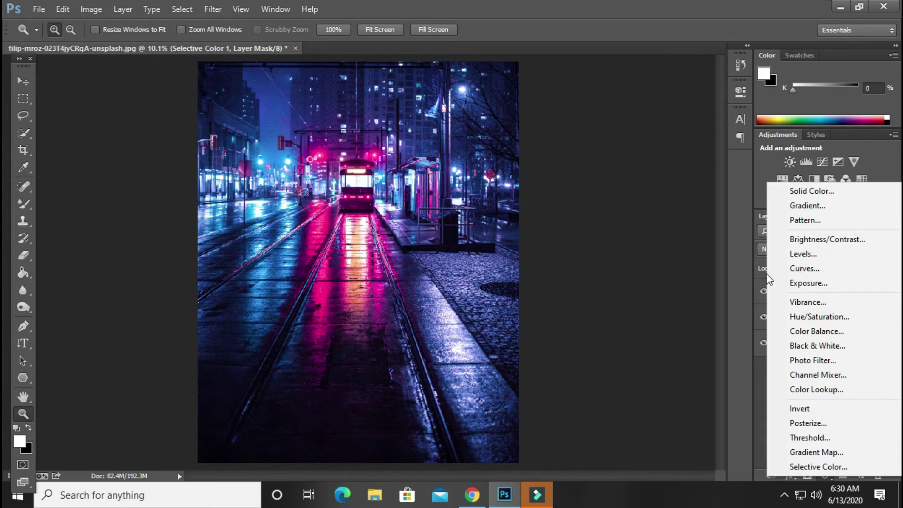
pyautogui.click(795, 283)
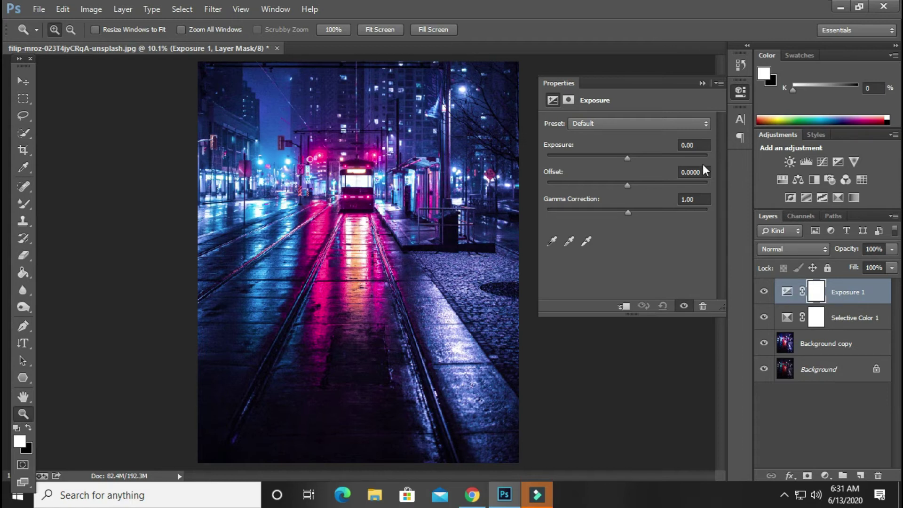
pyautogui.click(695, 149)
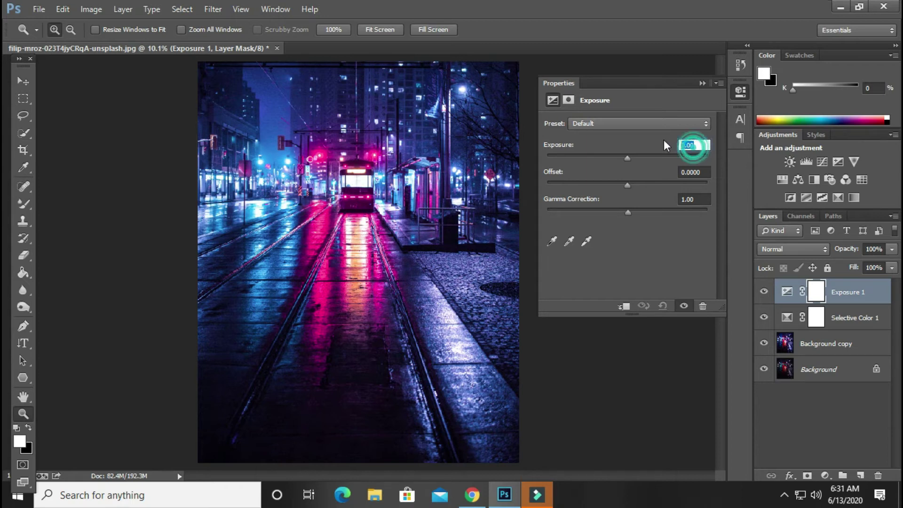
pyautogui.write('1.10')
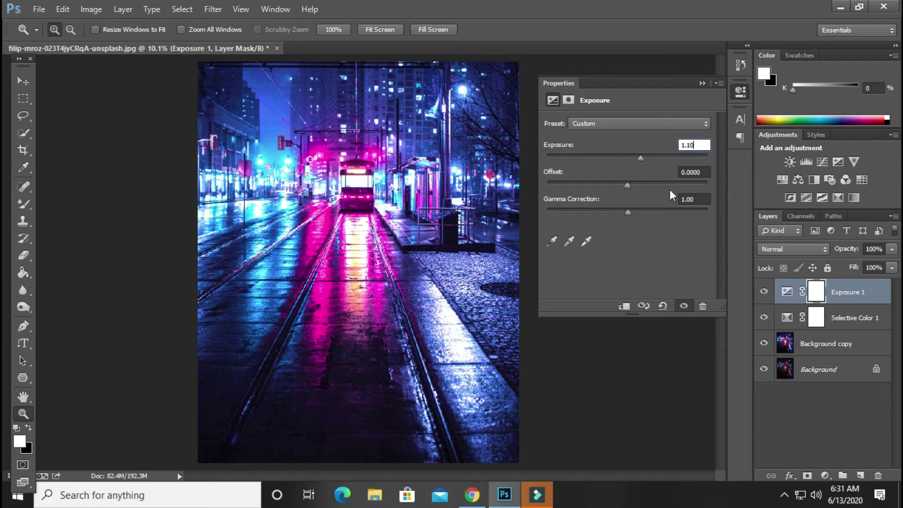
# Step: Set the Gamma Correction of the Exposure adjustment to 0.75
pyautogui.click(694, 199)
pyautogui.write('0.')
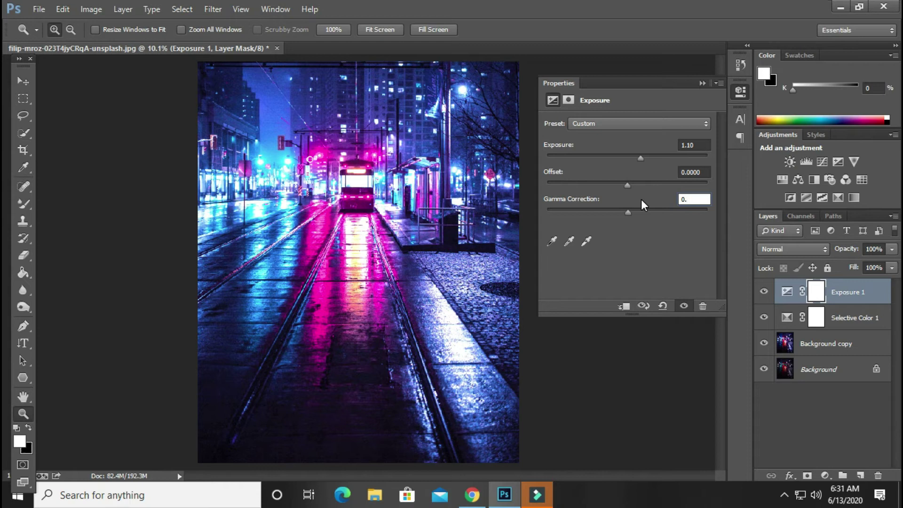
pyautogui.write('24')
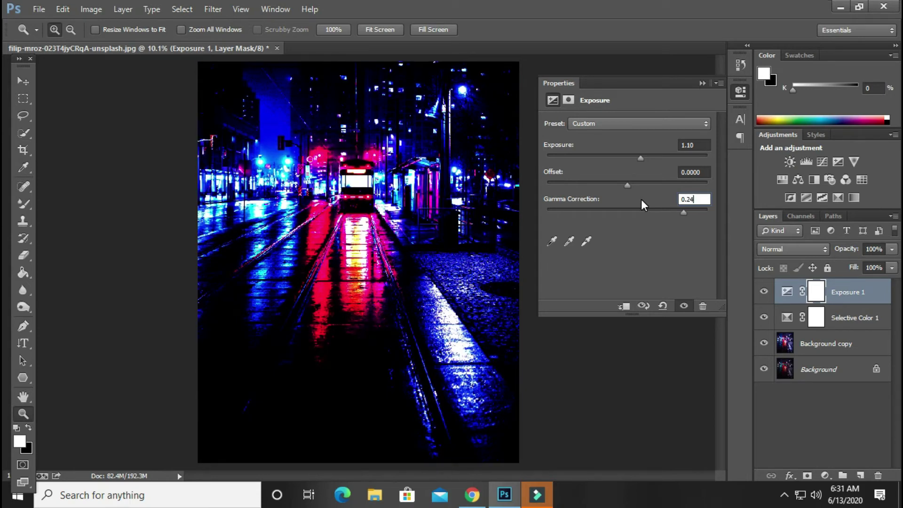
pyautogui.press('BackSpace')
pyautogui.press('BackSpace')
pyautogui.write('75')
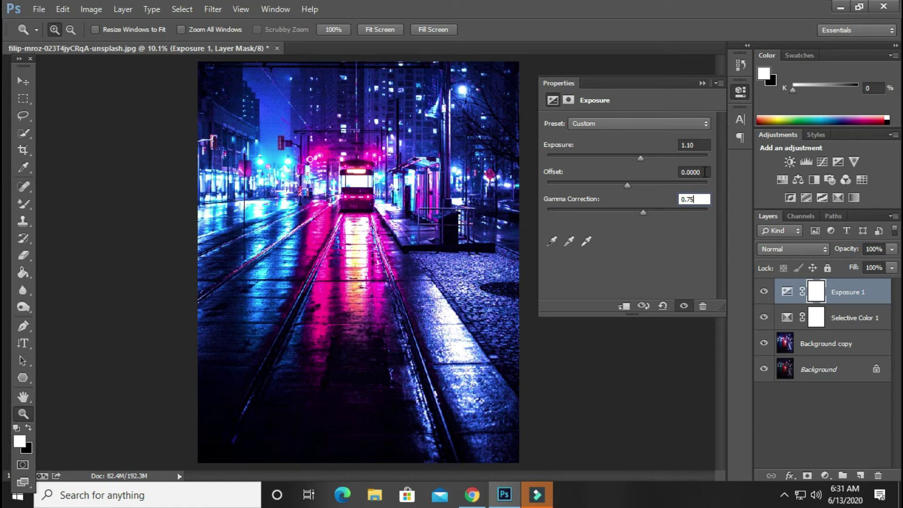
# Step: Reduce the Exposure adjustment layer's opacity to 46% and collapse its properties
pyautogui.click(892, 249)
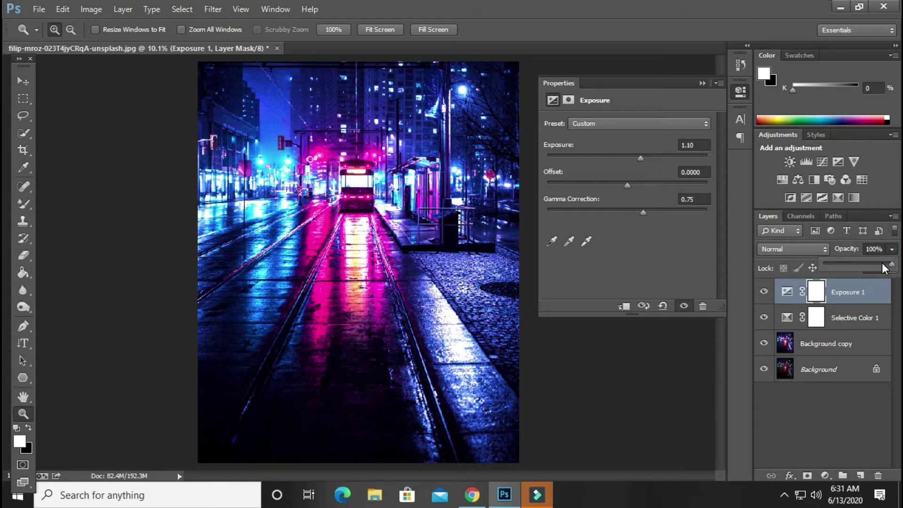
pyautogui.moveTo(884, 266); pyautogui.dragTo(859, 268)
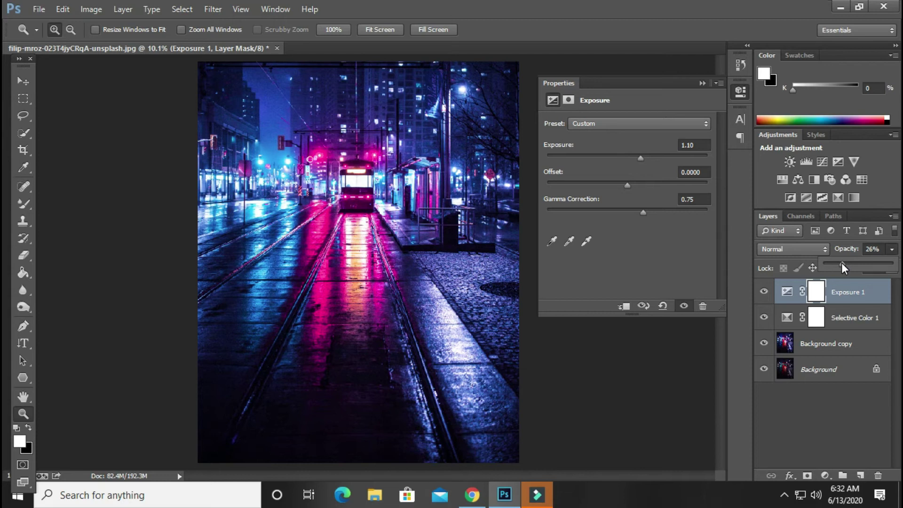
pyautogui.moveTo(843, 266)
pyautogui.mouseDown()
pyautogui.moveTo(874, 261)
pyautogui.moveTo(851, 261)
pyautogui.mouseUp()
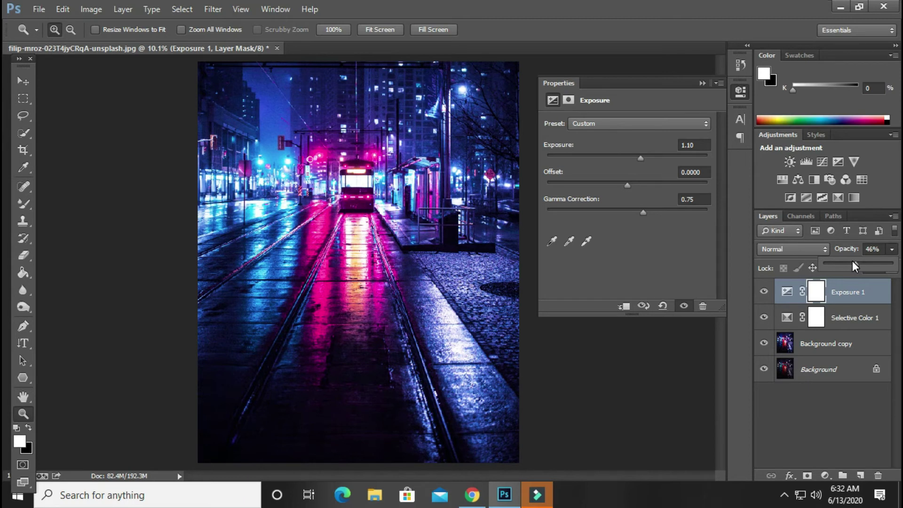
pyautogui.click(703, 83)
# Step: Add a Curves adjustment layer above the Exposure layer, lift the RGB curve's black point and pull its midtones slightly down
pyautogui.click(823, 477)
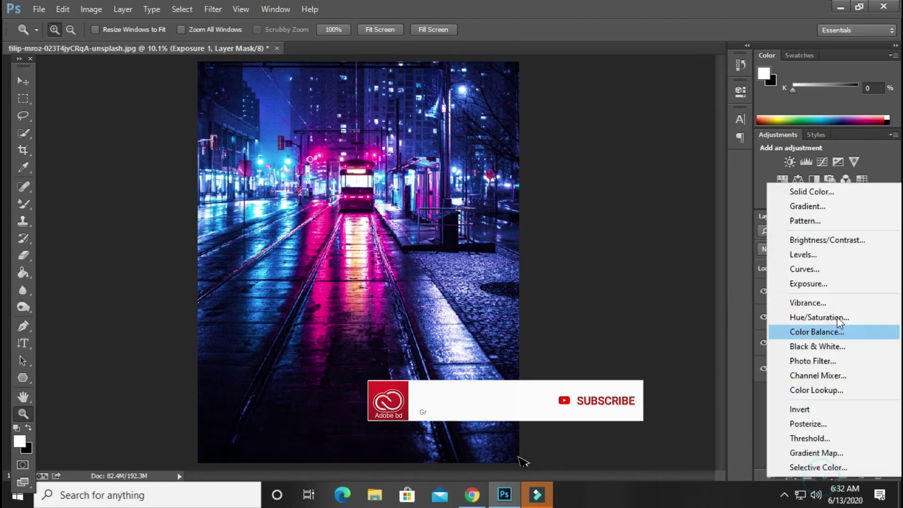
pyautogui.click(826, 269)
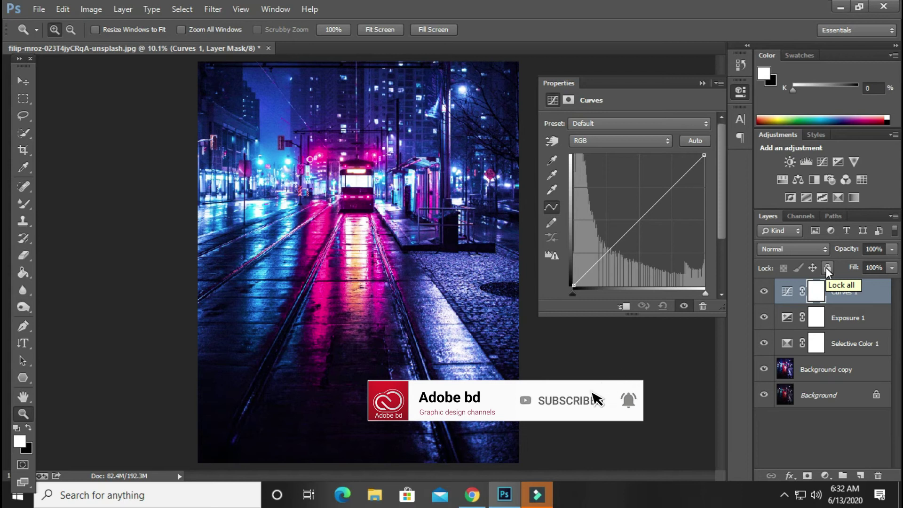
pyautogui.moveTo(574, 285); pyautogui.dragTo(574, 276)
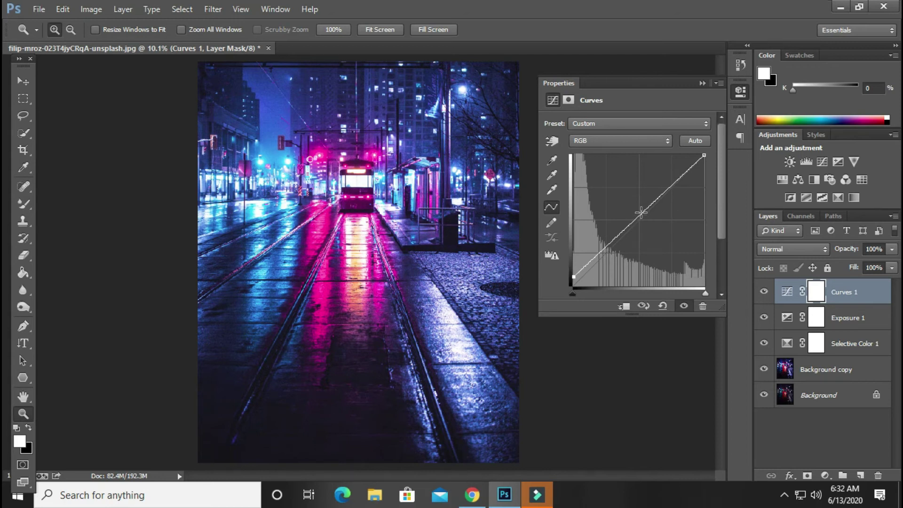
pyautogui.moveTo(642, 207); pyautogui.dragTo(653, 211)
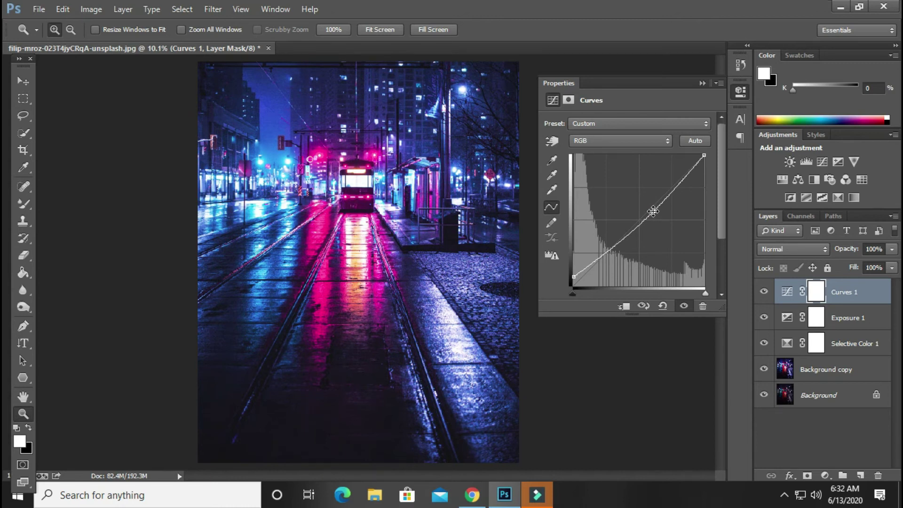
pyautogui.moveTo(651, 212); pyautogui.dragTo(648, 211)
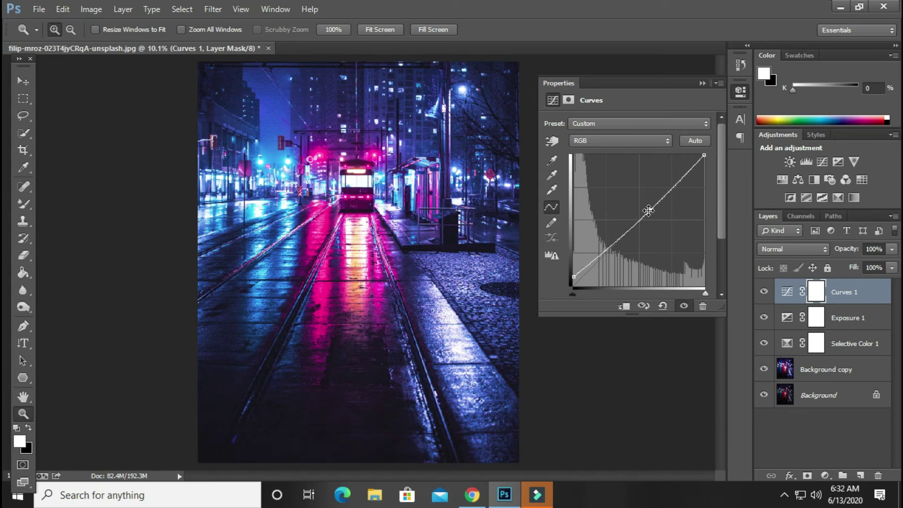
# Step: Raise the curve's black point slightly more, and compare the image with the Curves and Exposure layers each hidden and shown
pyautogui.click(574, 276)
pyautogui.moveTo(574, 276); pyautogui.dragTo(575, 268)
pyautogui.click(764, 291)
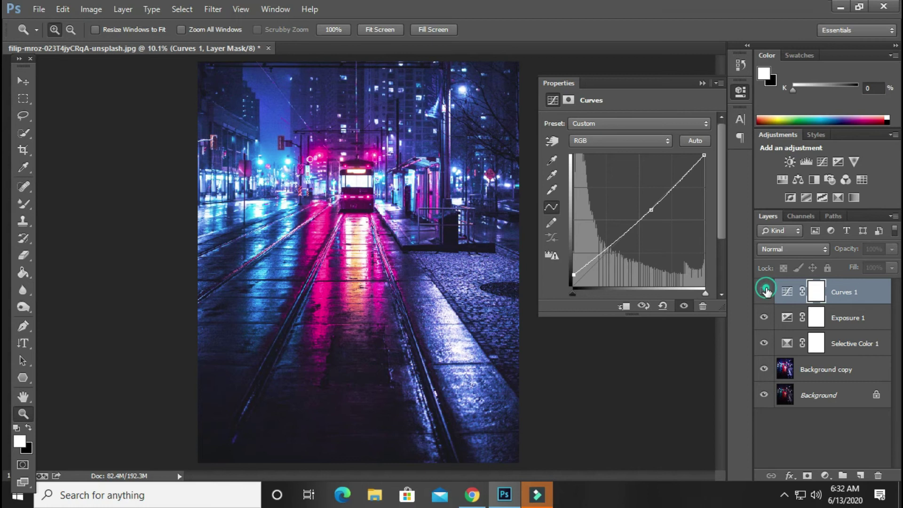
pyautogui.click(765, 292)
pyautogui.click(764, 318)
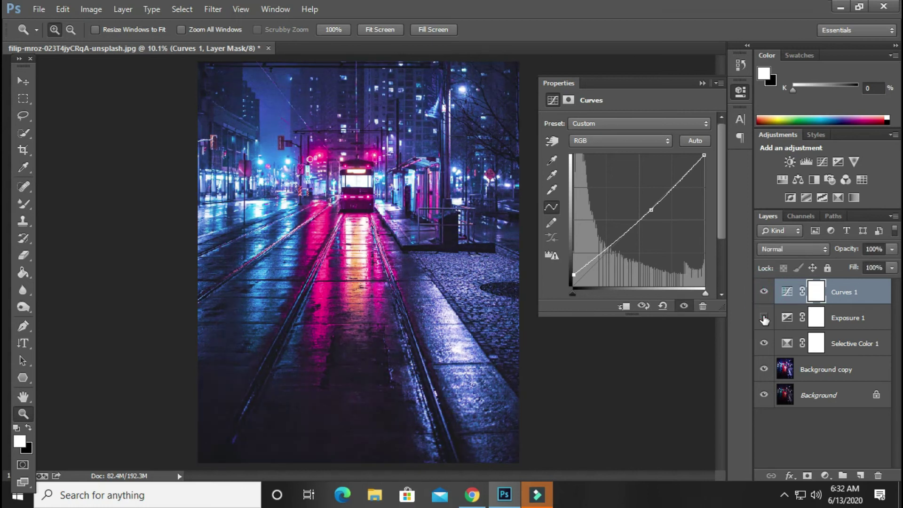
pyautogui.click(764, 317)
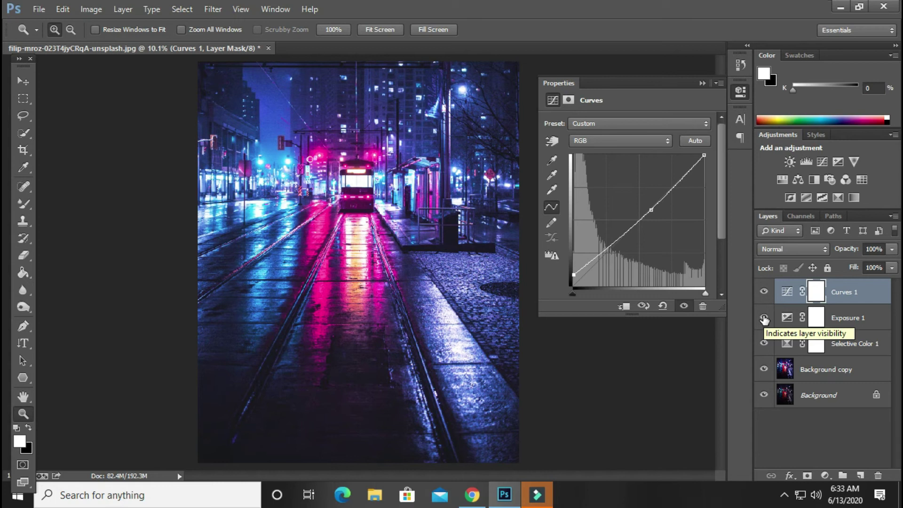
pyautogui.click(764, 292)
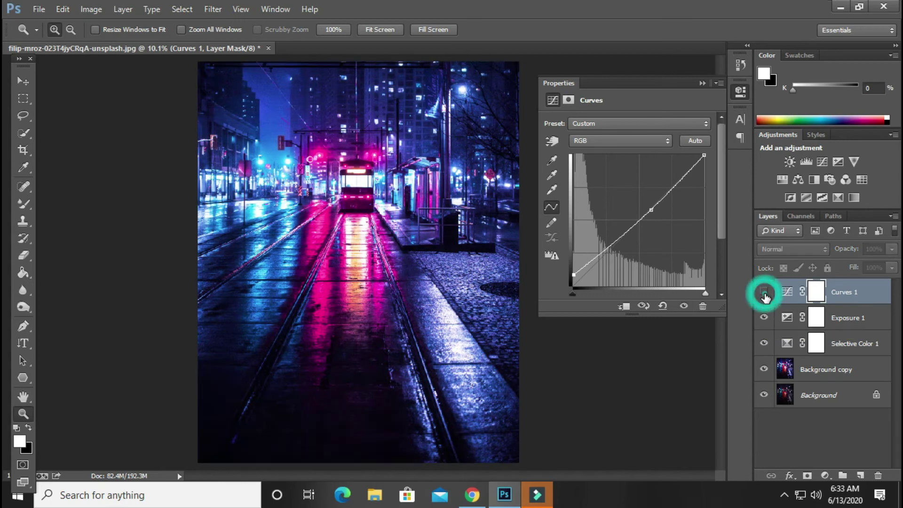
pyautogui.click(764, 292)
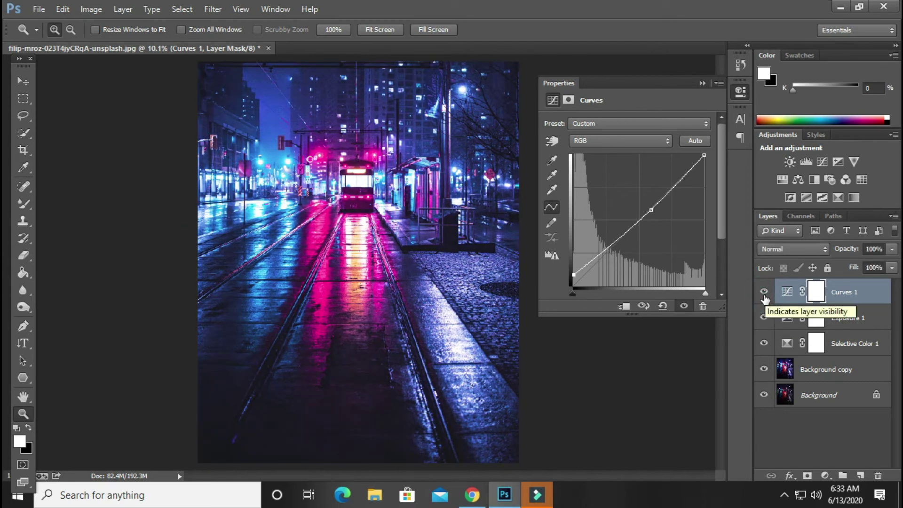
# Step: Collapse the Curves properties and add a Gradient Fill layer above the Curves layer
pyautogui.click(826, 474)
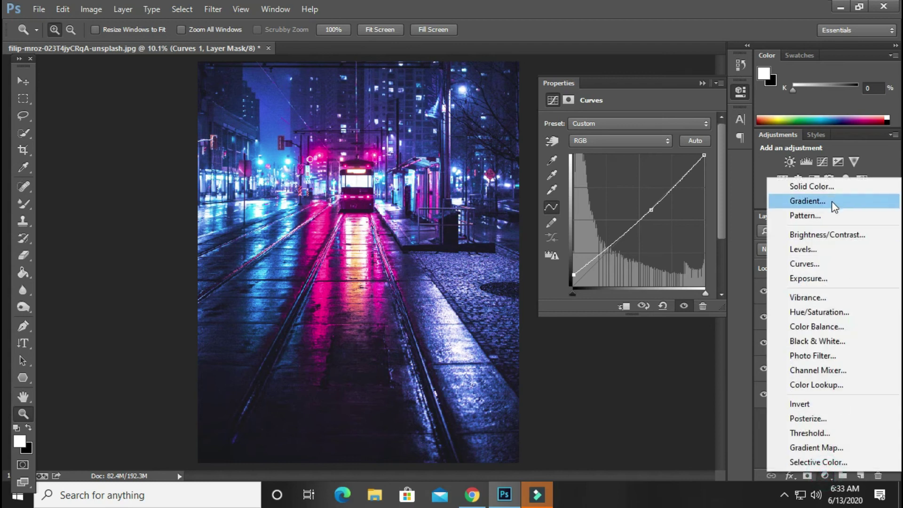
pyautogui.click(700, 81)
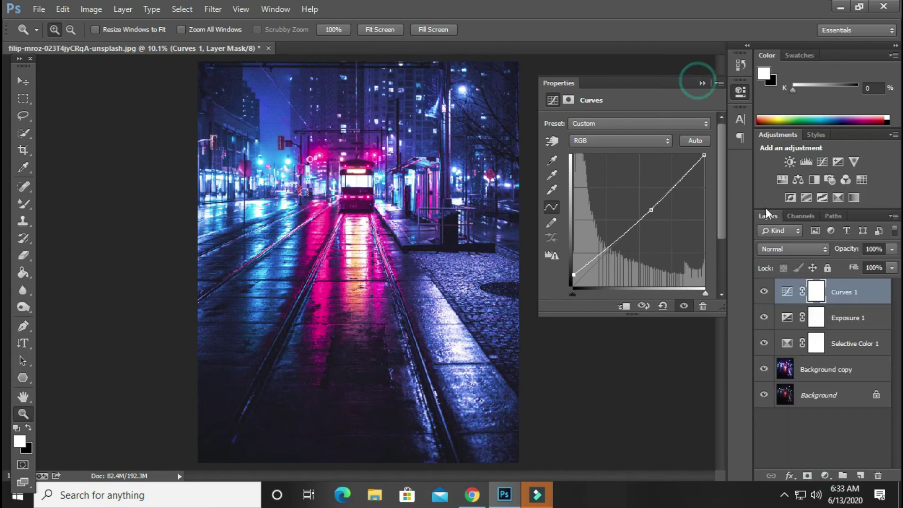
pyautogui.click(705, 82)
pyautogui.click(825, 475)
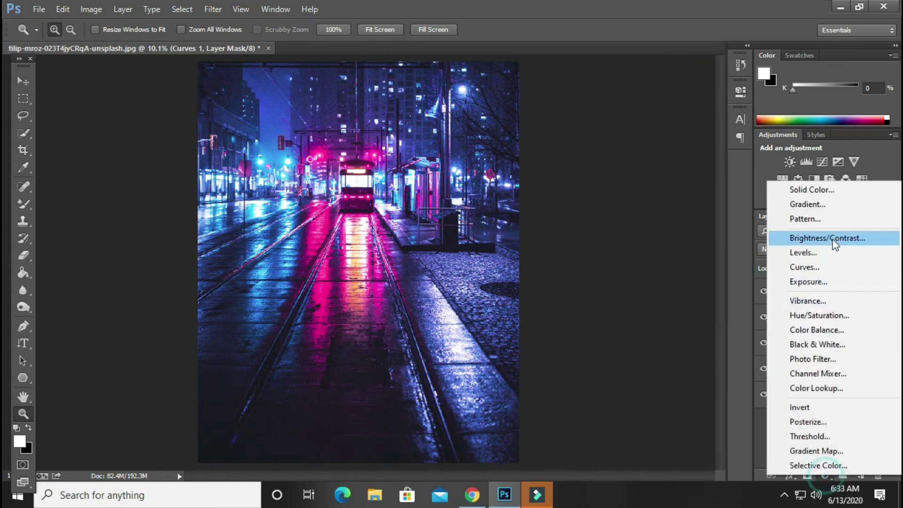
pyautogui.click(818, 205)
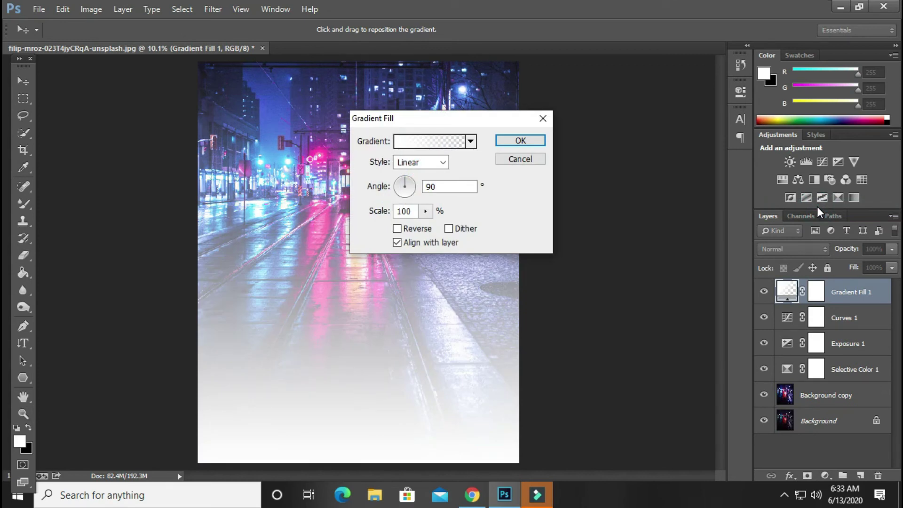
# Step: Give the gradient's starting color stop the color 00c8ff at location 1%, and apply the linear 90° gradient fill reversed
pyautogui.click(432, 143)
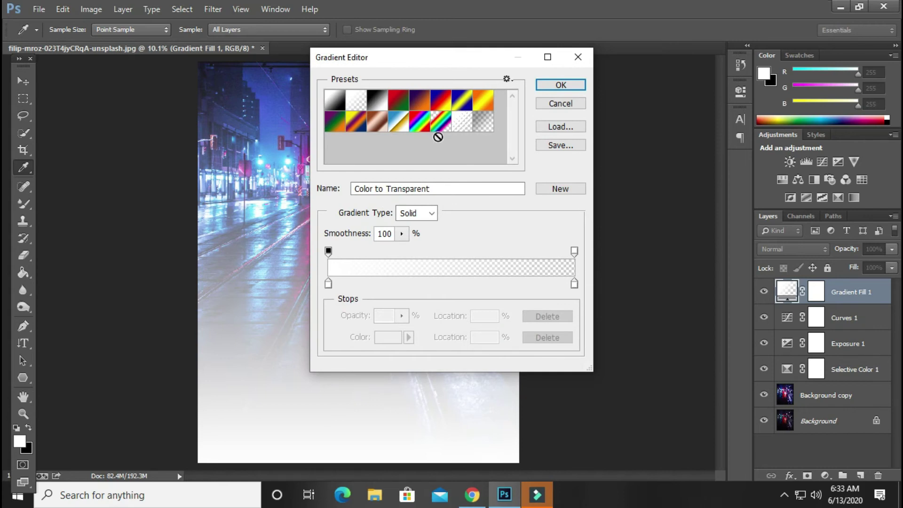
pyautogui.click(331, 283)
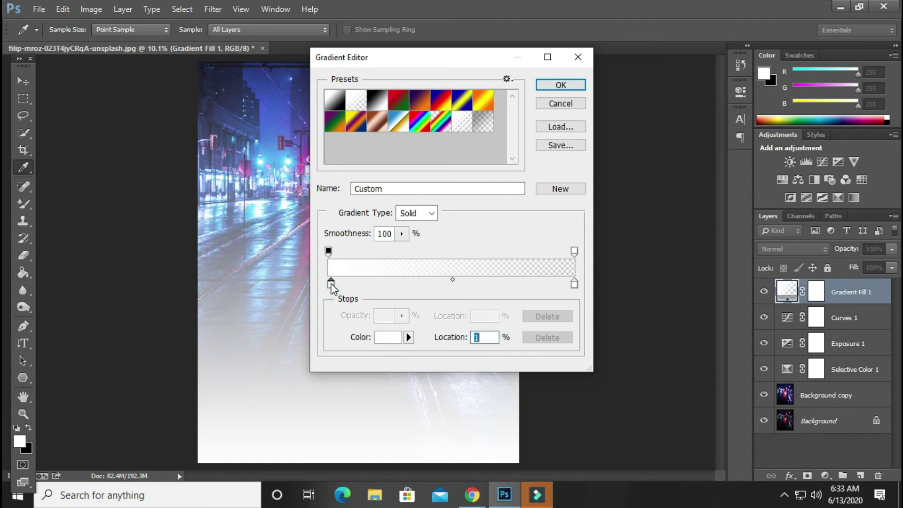
pyautogui.click(390, 337)
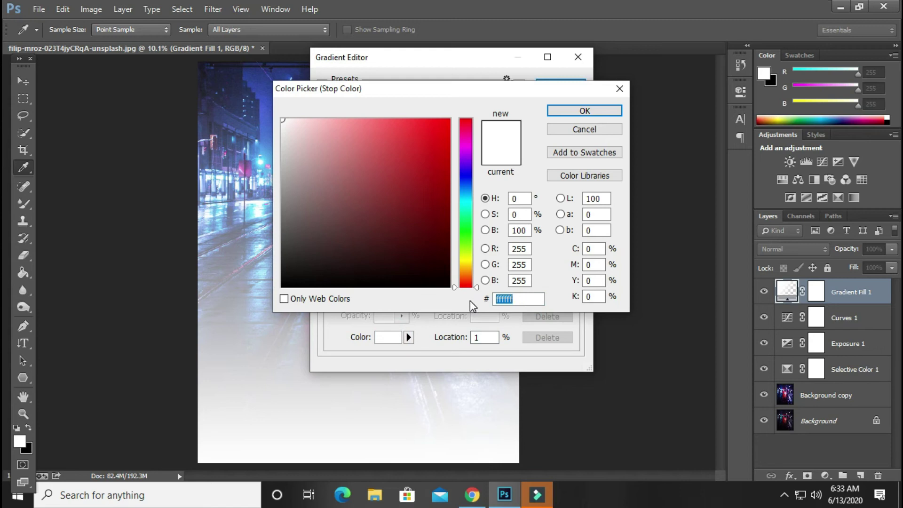
pyautogui.write('00')
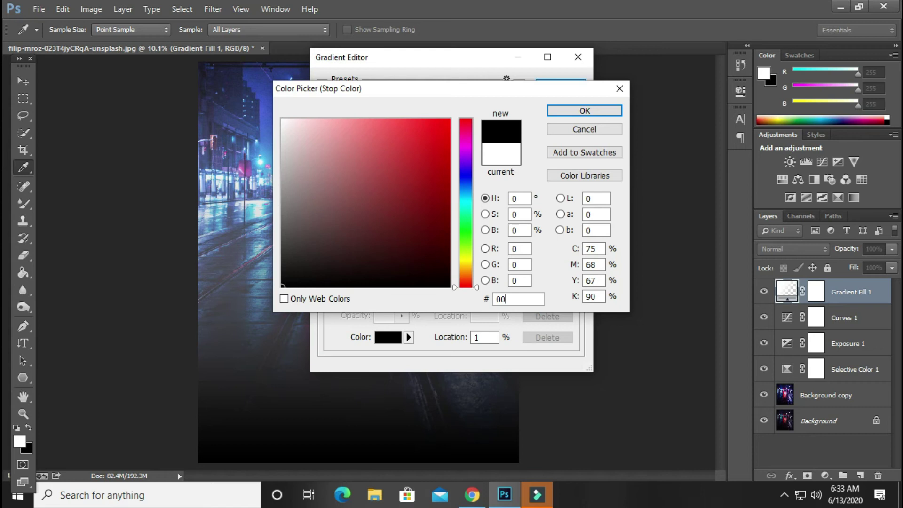
pyautogui.write('c')
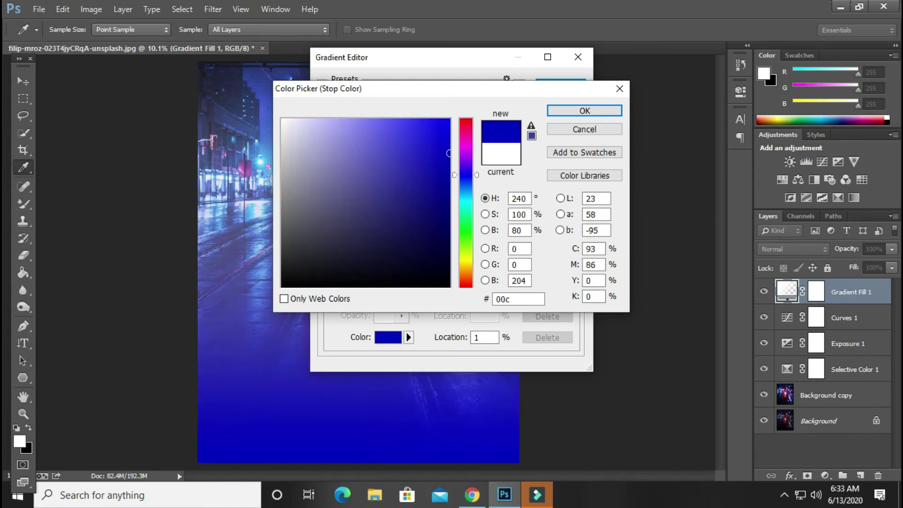
pyautogui.write('8ff')
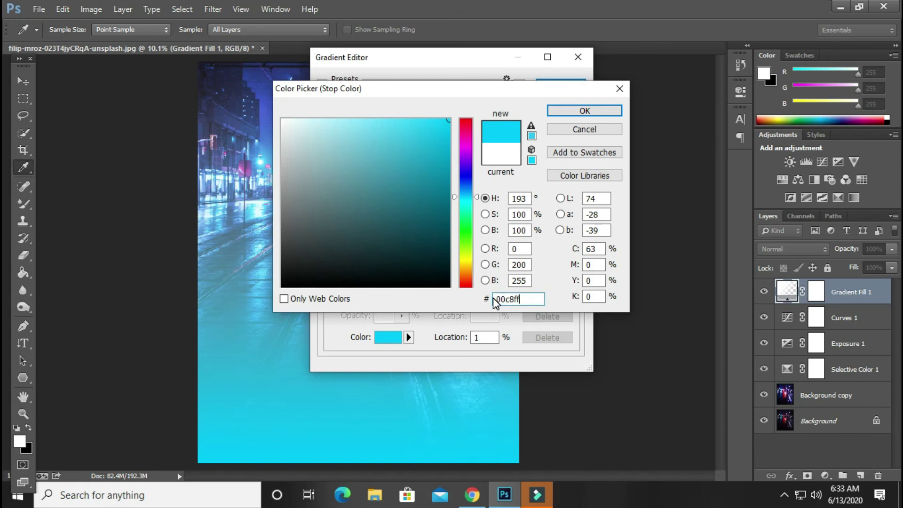
pyautogui.click(572, 111)
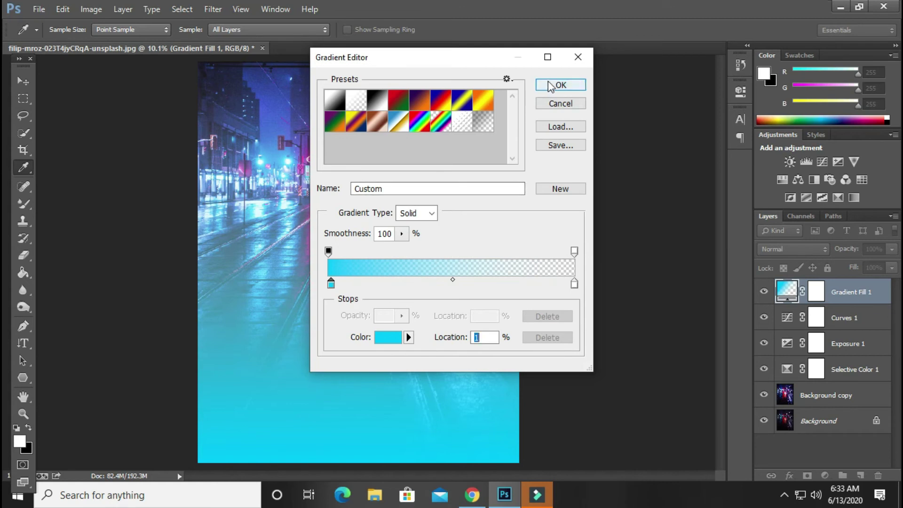
pyautogui.moveTo(483, 58); pyautogui.dragTo(445, 120)
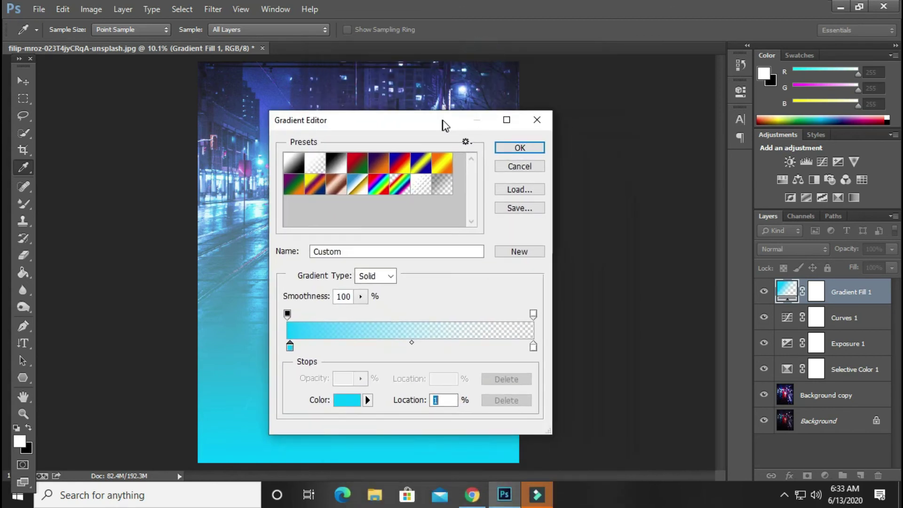
pyautogui.click(510, 148)
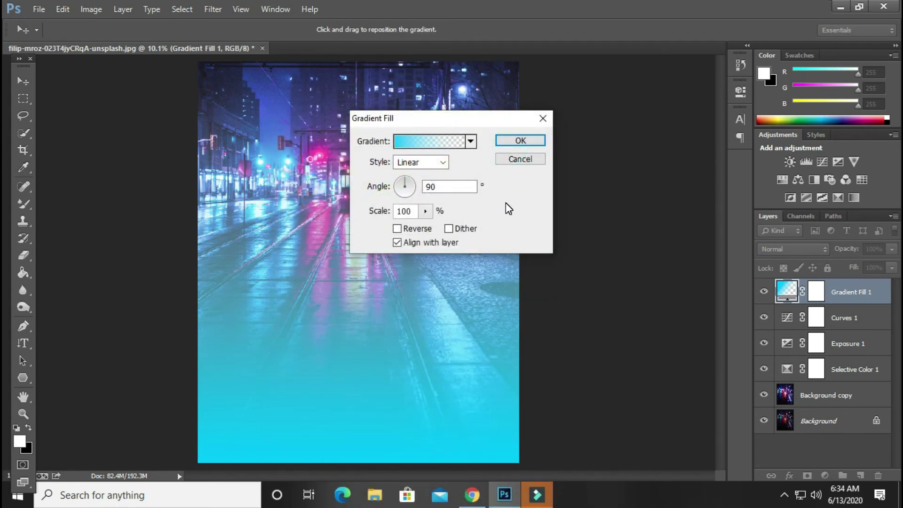
pyautogui.click(397, 229)
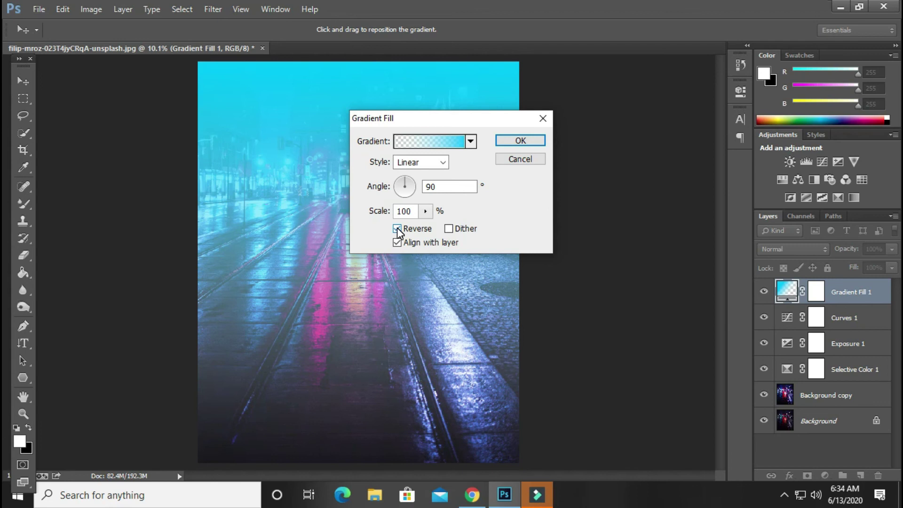
pyautogui.click(520, 140)
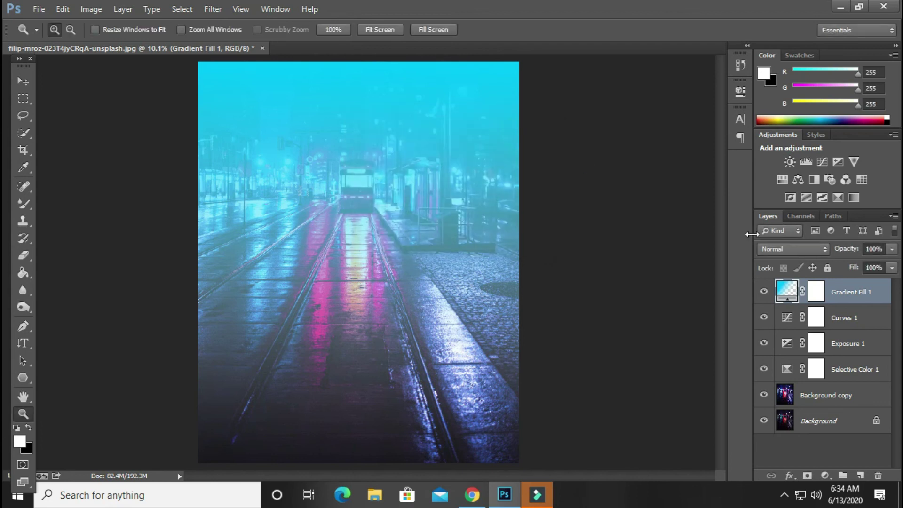
# Step: Blend the Gradient Fill layer as Linear Dodge (Add) at 27% opacity, and compare the image with it hidden and shown
pyautogui.click(769, 253)
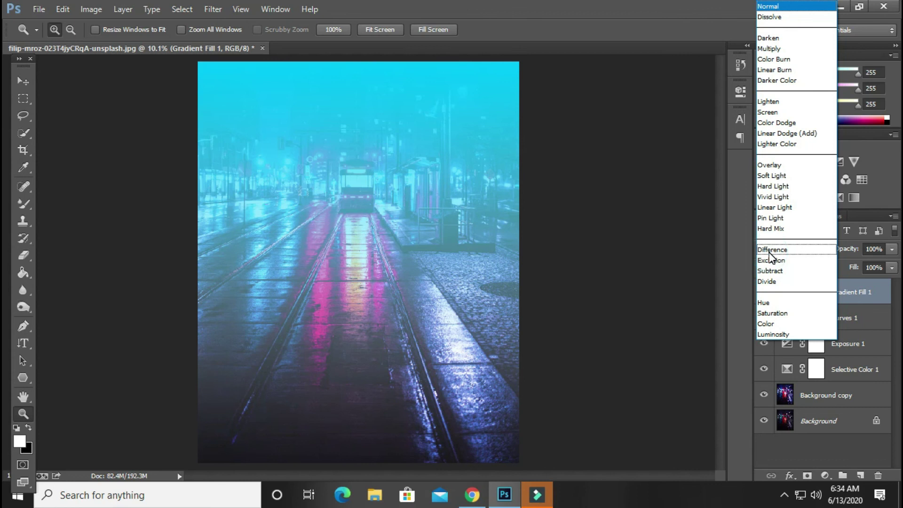
pyautogui.click(786, 134)
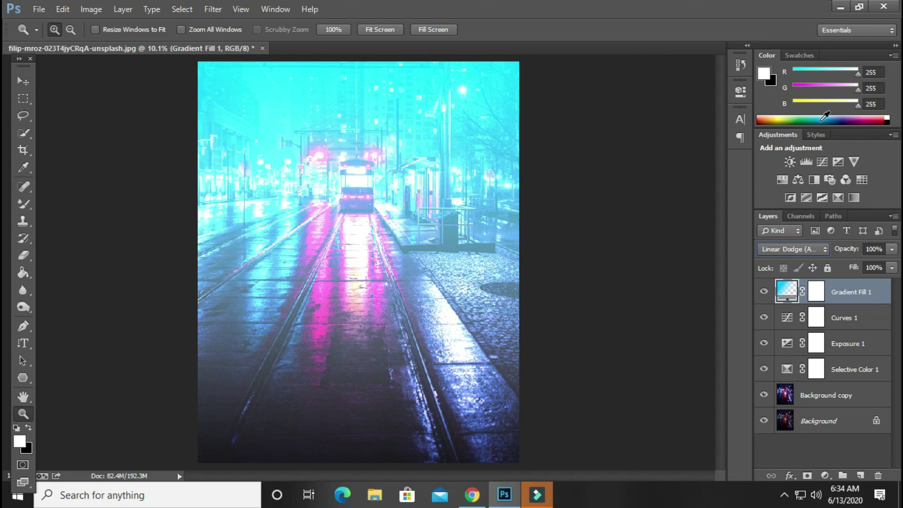
pyautogui.click(892, 249)
pyautogui.moveTo(892, 263); pyautogui.dragTo(844, 267)
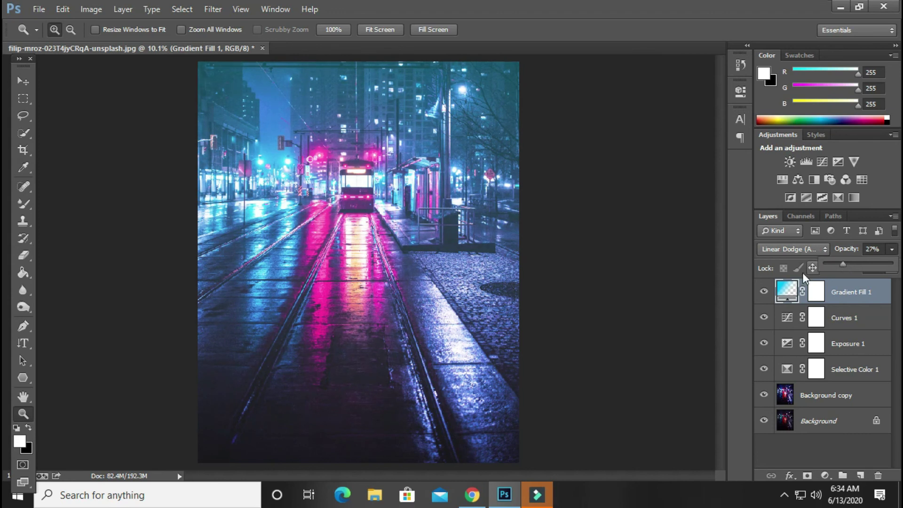
pyautogui.click(763, 292)
pyautogui.click(763, 292)
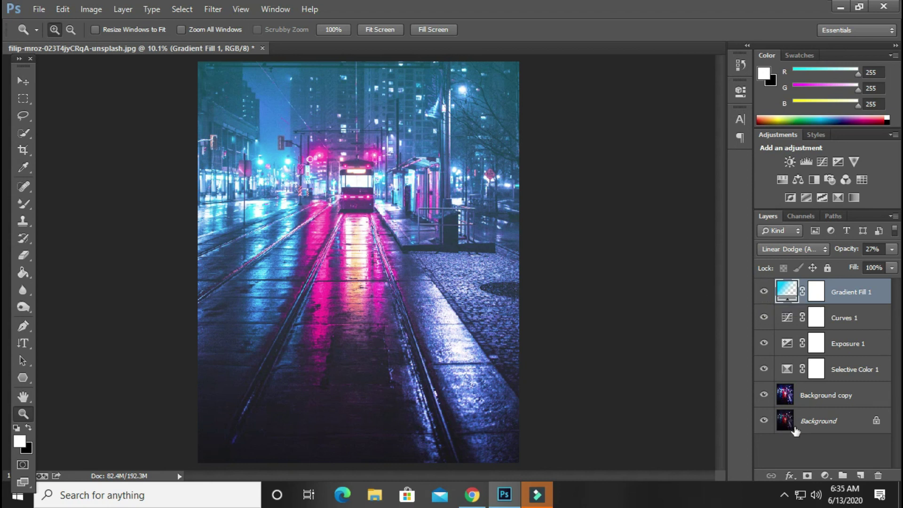
# Step: Add a Levels layer above the Gradient Fill layer with input black point 18 and white point 241, and compare the image with it hidden and shown
pyautogui.click(823, 475)
pyautogui.click(799, 256)
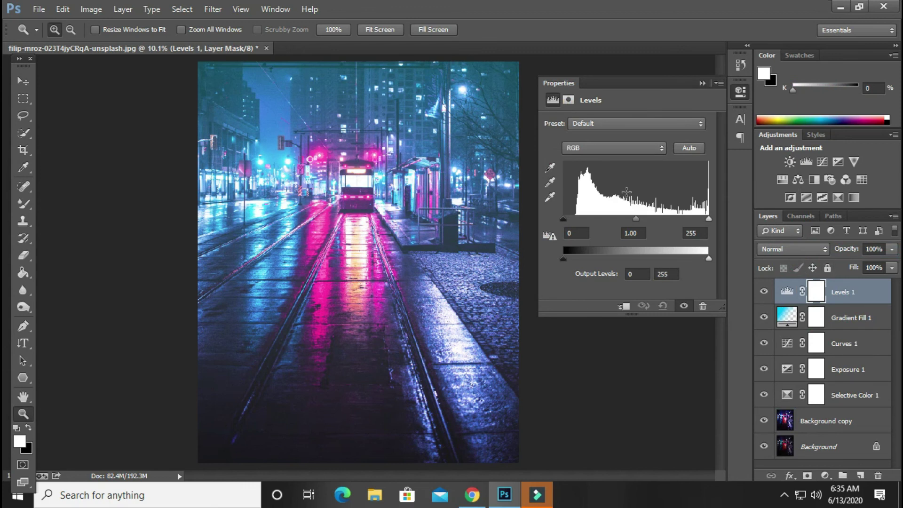
pyautogui.click(577, 233)
pyautogui.write('18')
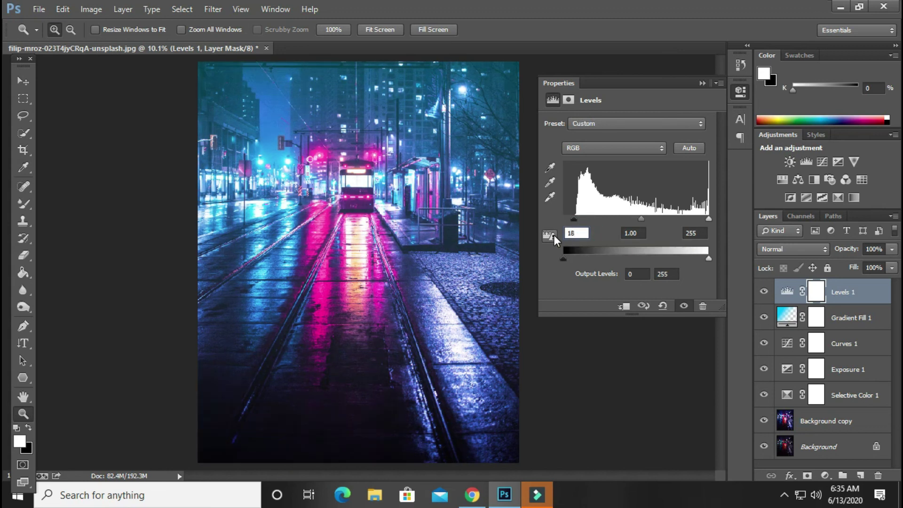
pyautogui.click(695, 233)
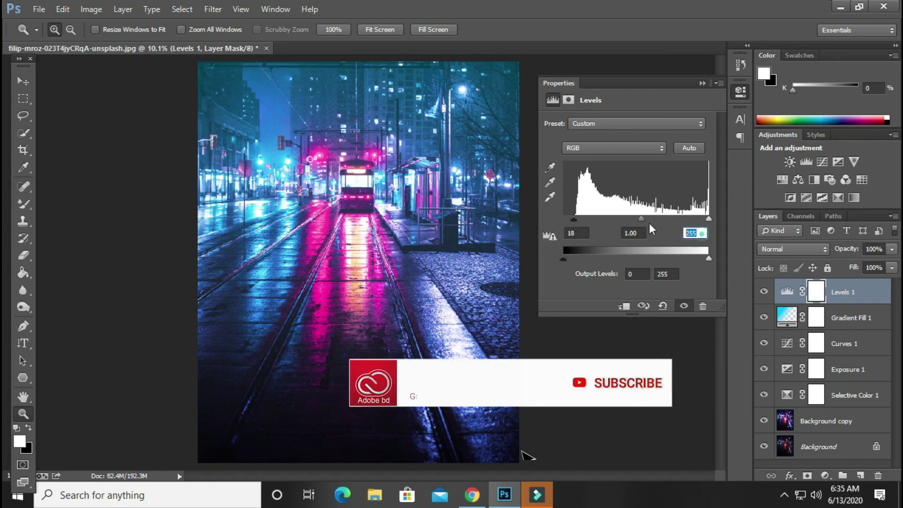
pyautogui.write('241')
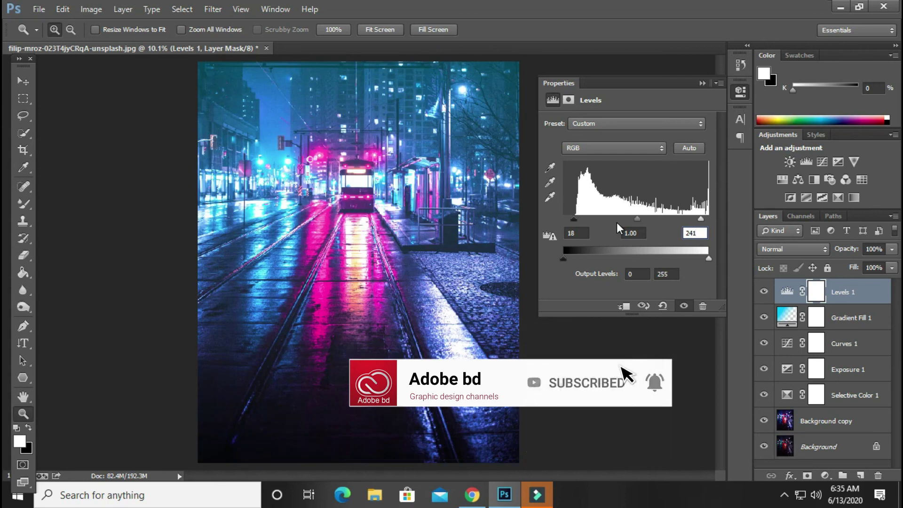
pyautogui.click(702, 83)
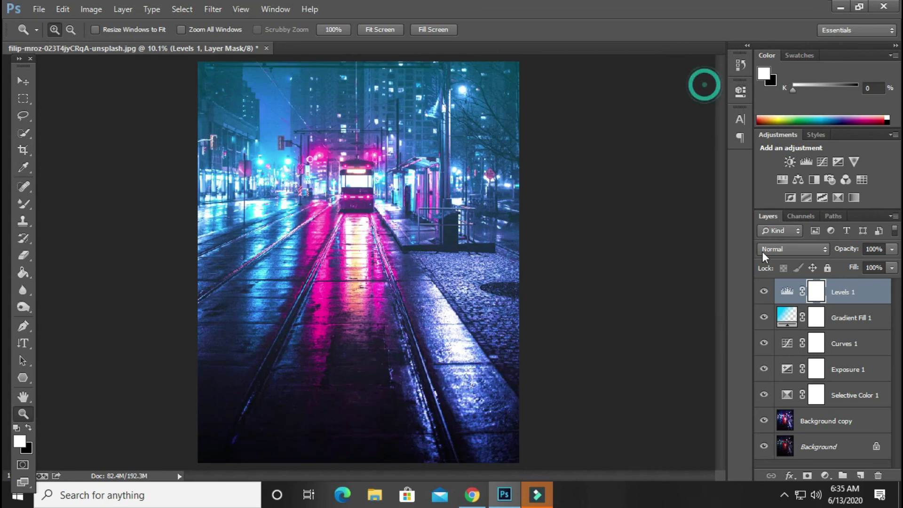
pyautogui.click(766, 296)
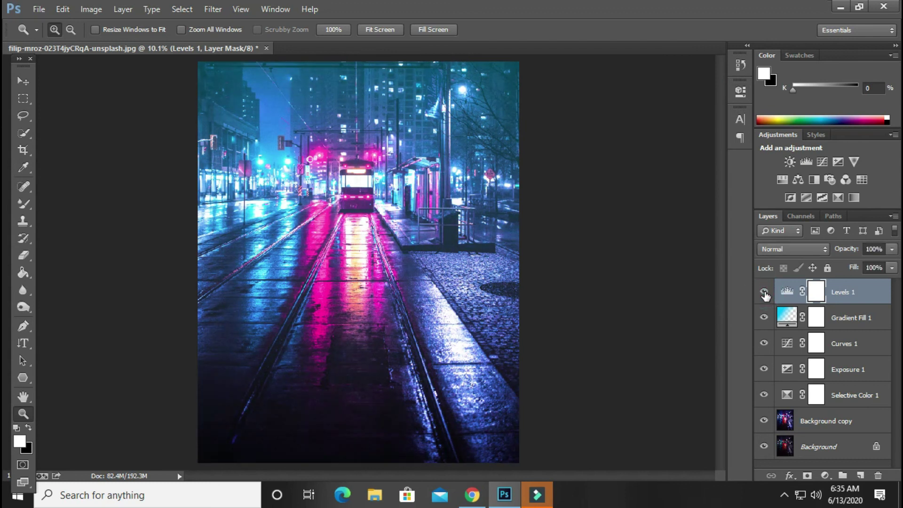